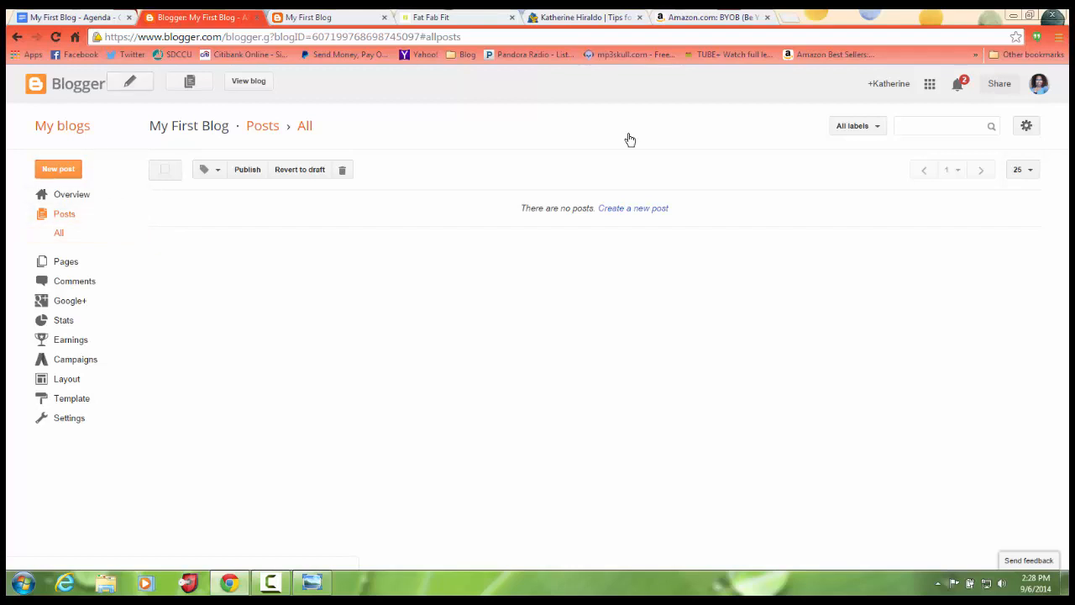
# Create a blog post titled "New Post" with the body text "Hello I am a new blogger!".
pyautogui.click(633, 208)
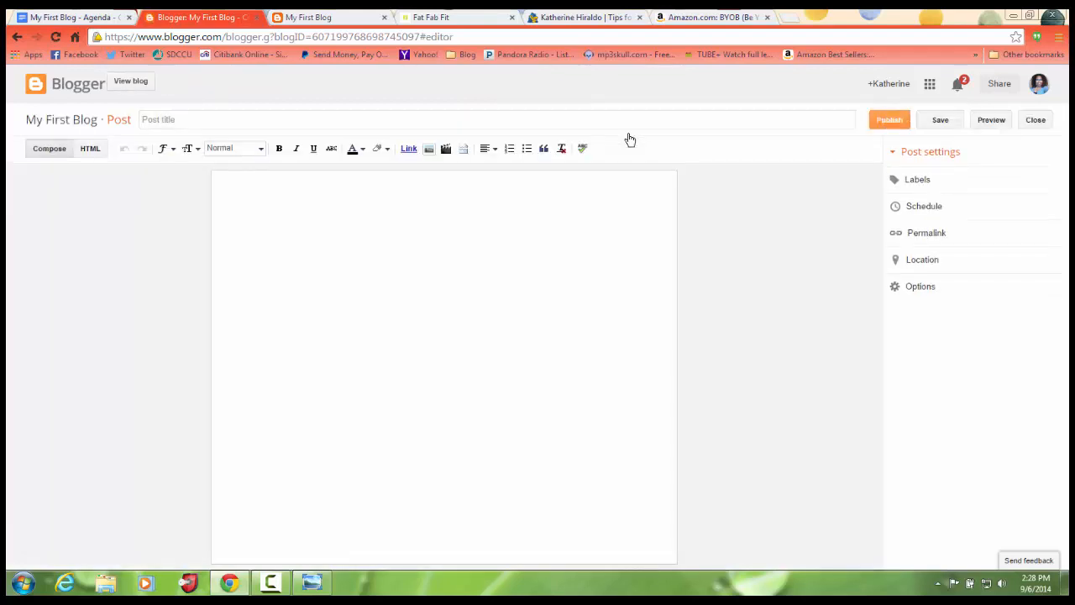
pyautogui.write('New Post')
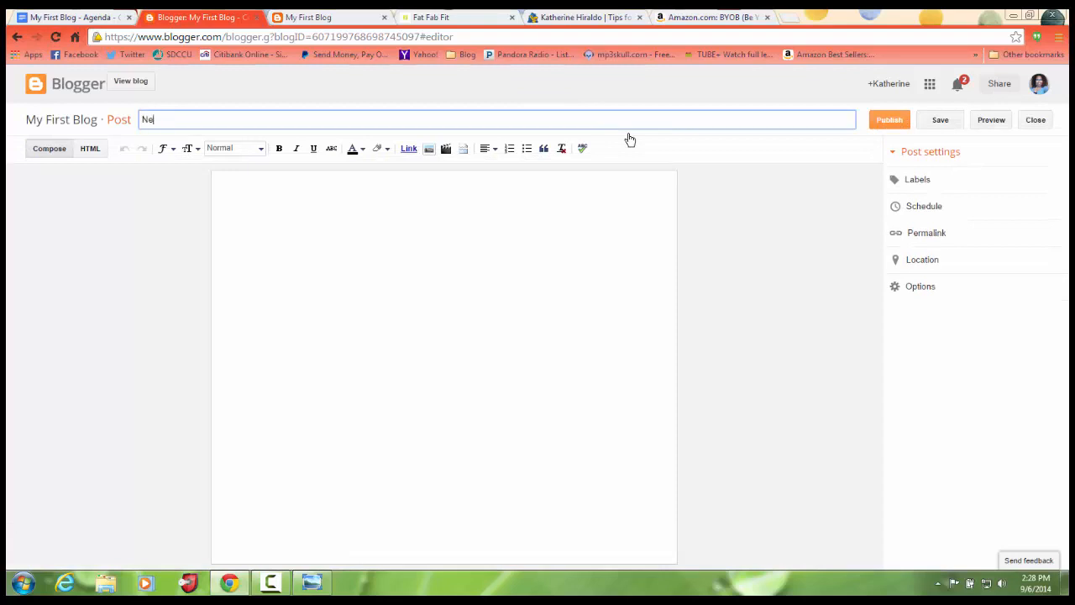
pyautogui.press('Tab')
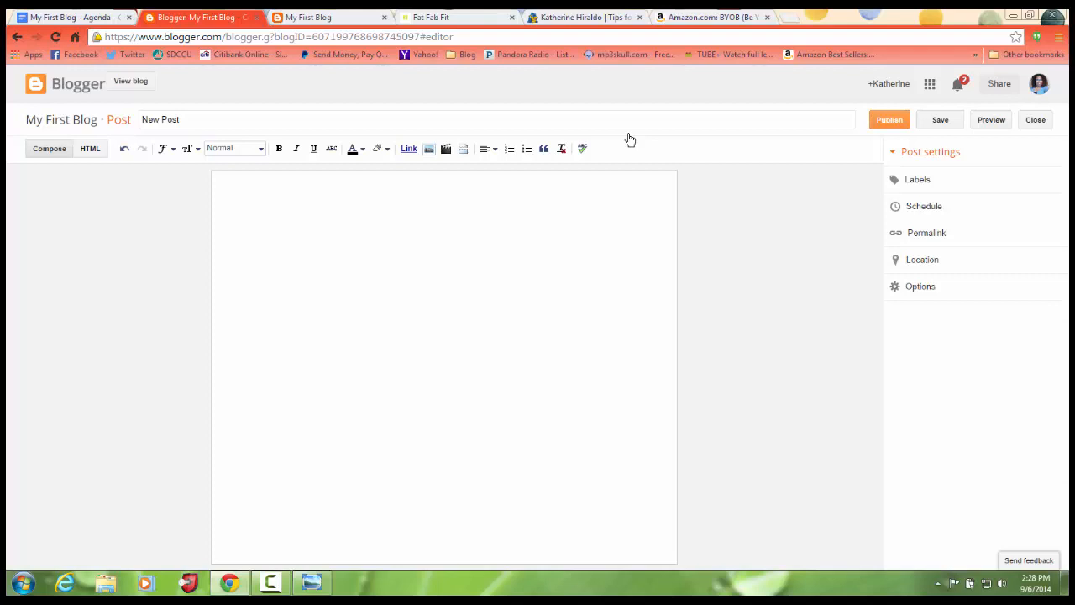
pyautogui.write('Hello I am a new bloggr')
pyautogui.press('BackSpace')
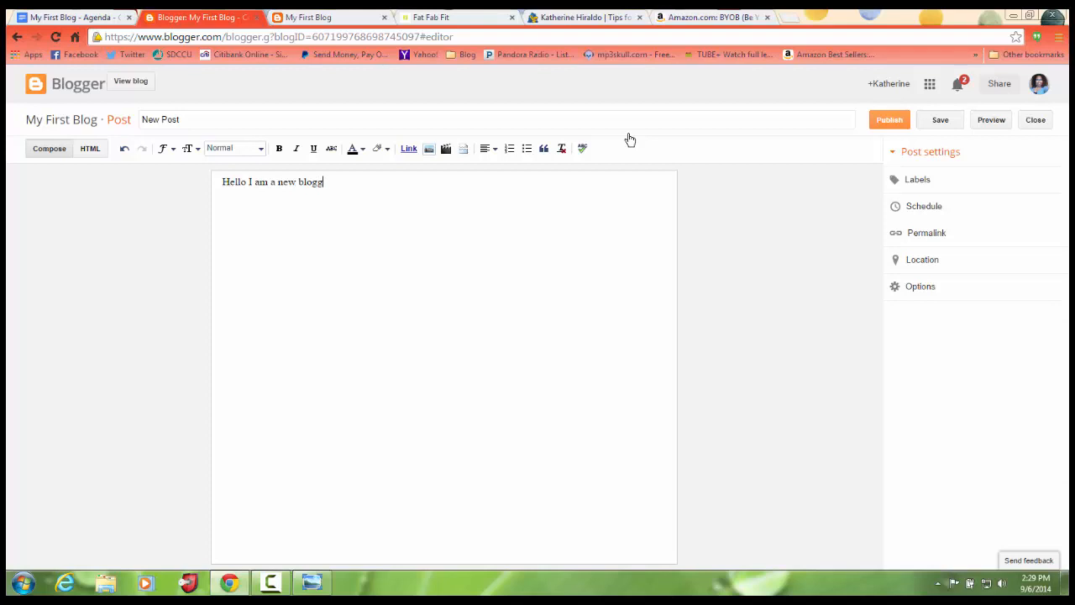
pyautogui.write('er!')
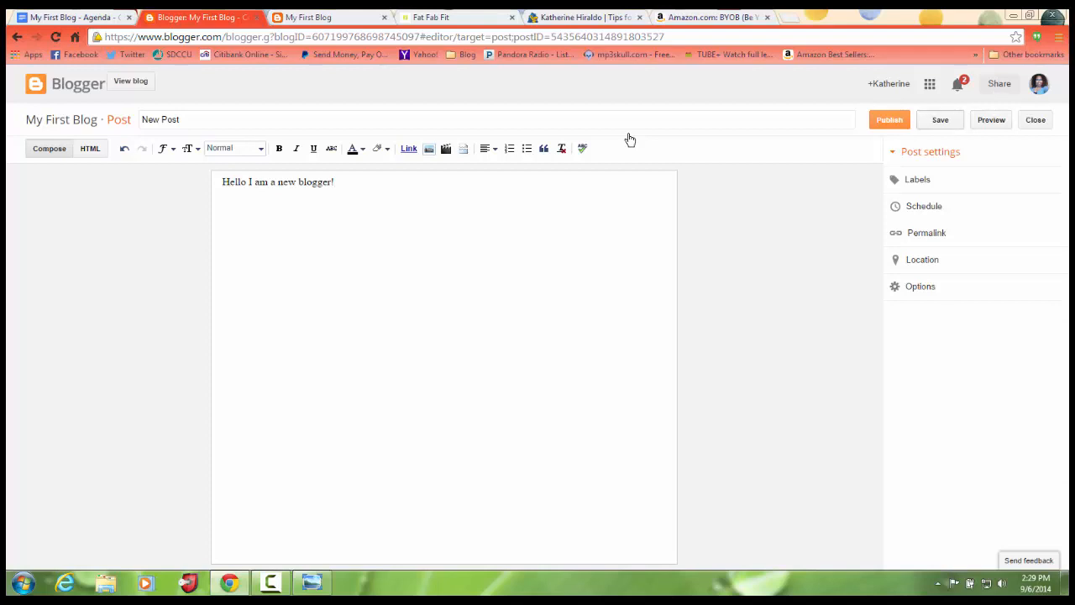
# Publish the post without sharing it on Google+, and reload the live blog to view it.
pyautogui.click(889, 120)
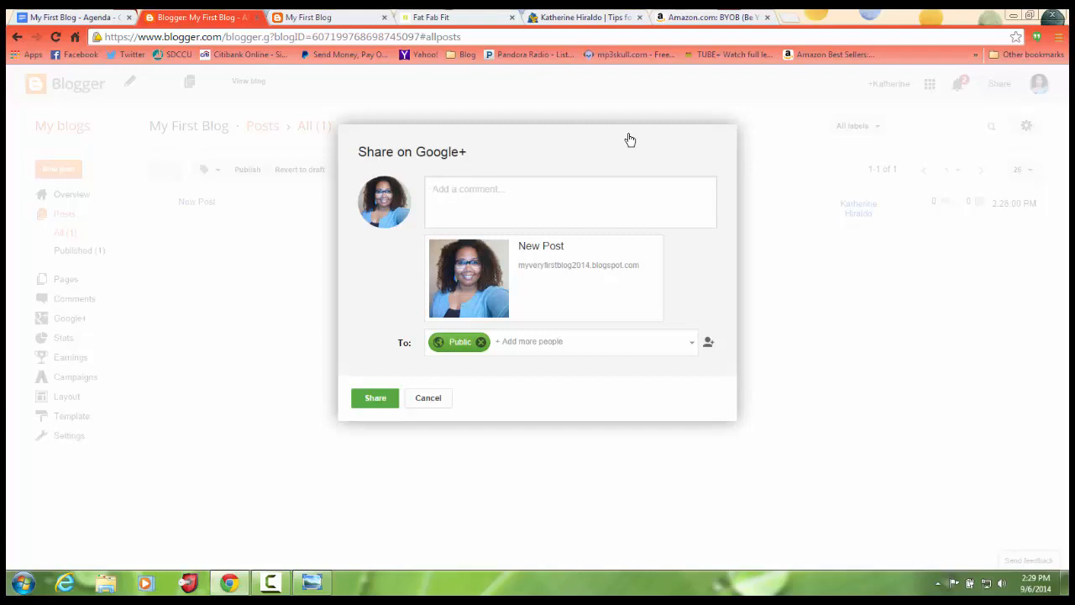
pyautogui.click(428, 398)
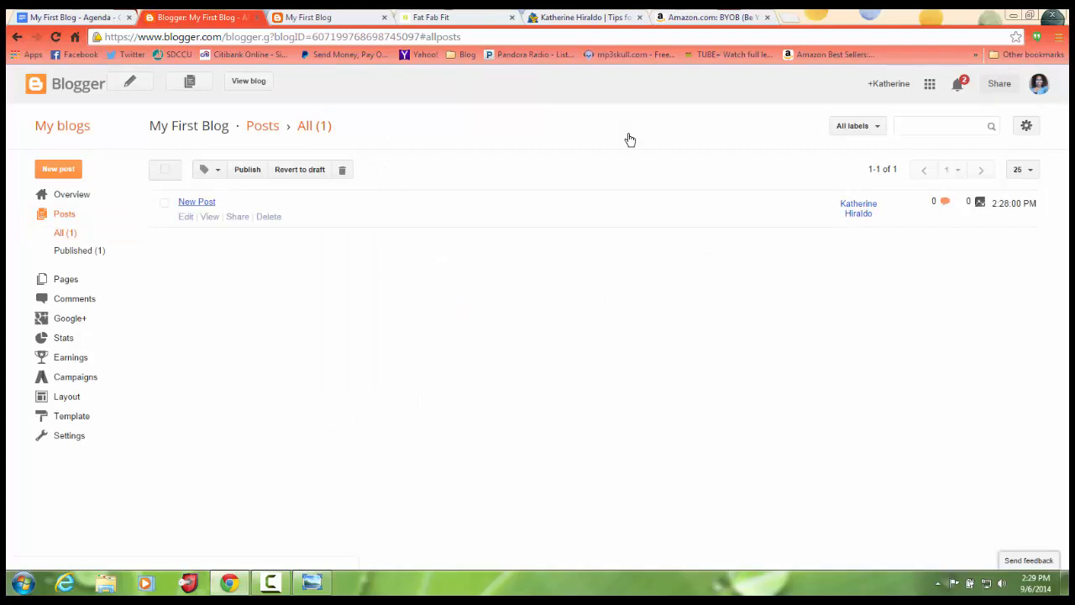
pyautogui.click(309, 17)
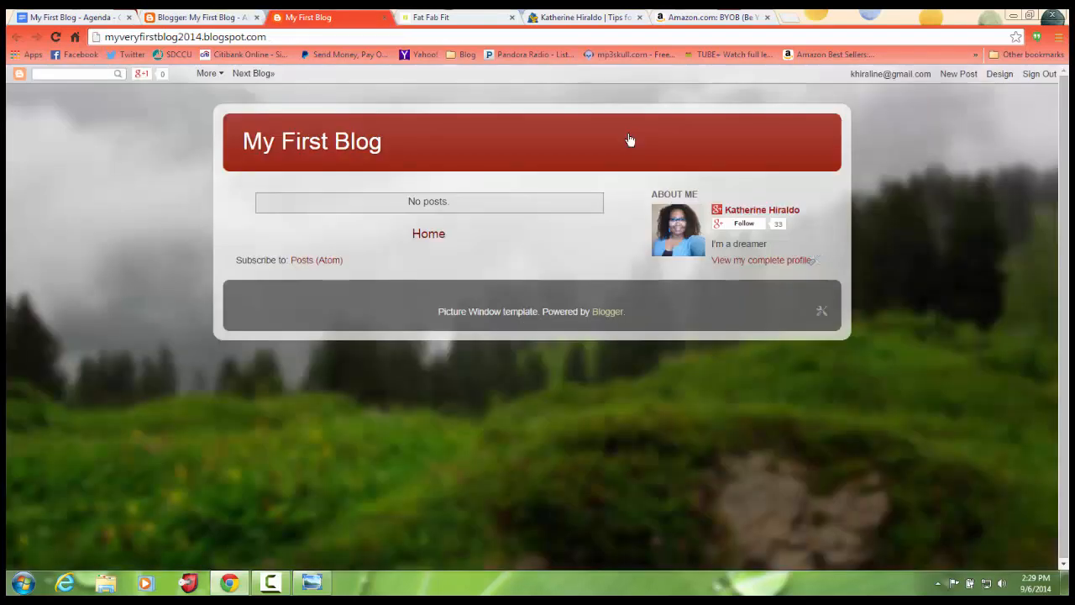
pyautogui.press('F5')
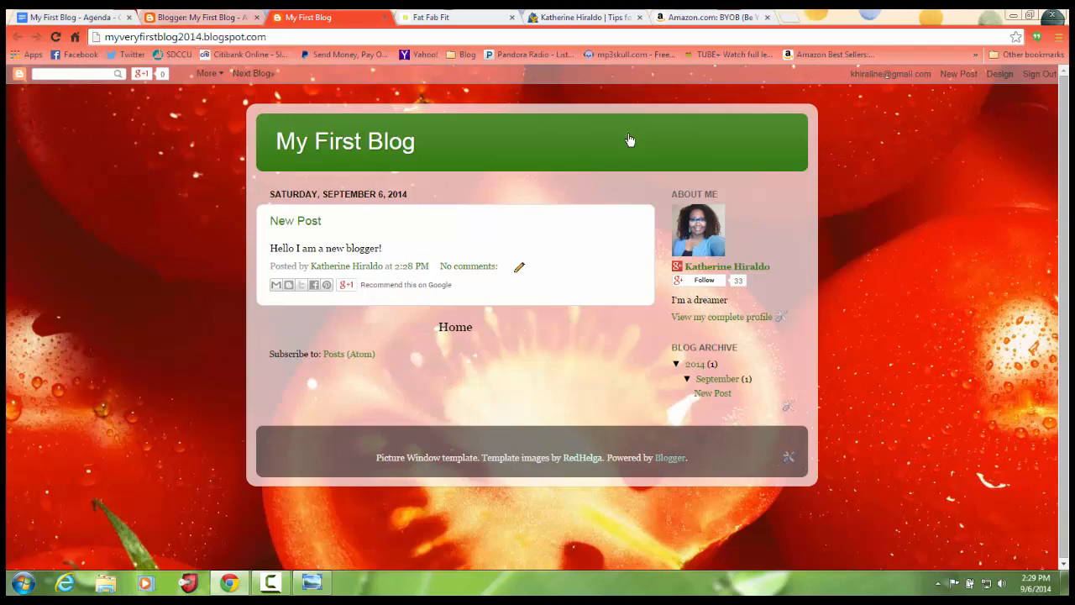
# Return to the blog's dashboard and open its live template for customization.
pyautogui.click(198, 18)
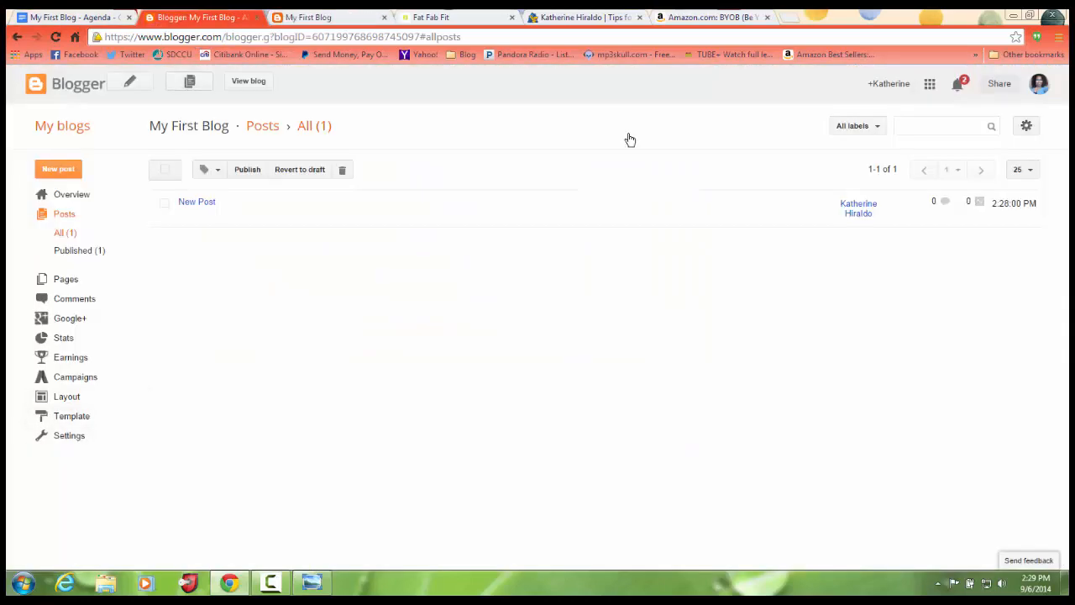
pyautogui.click(71, 416)
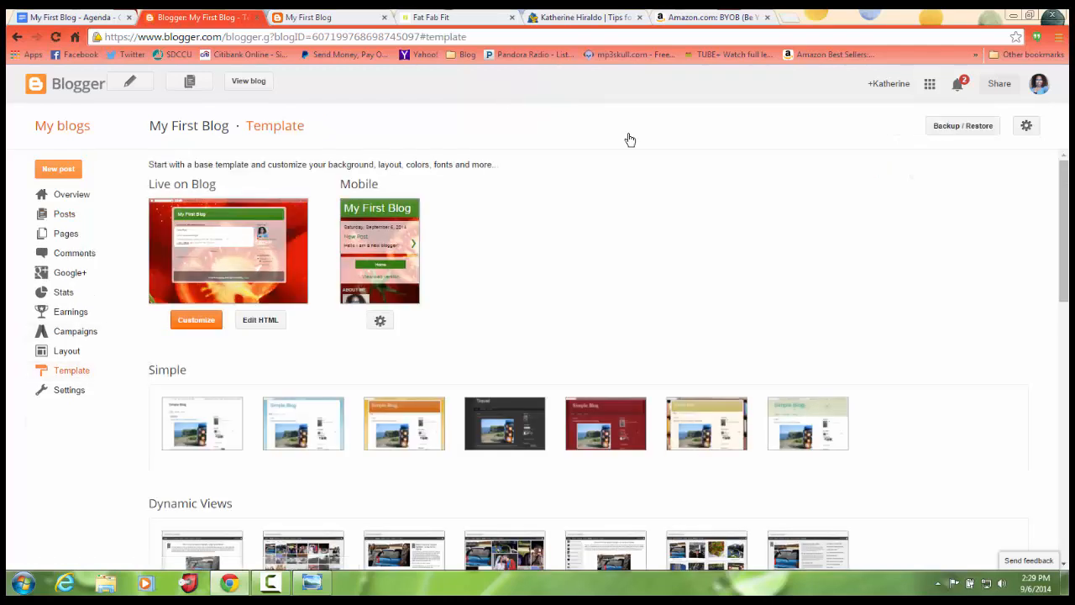
pyautogui.click(195, 319)
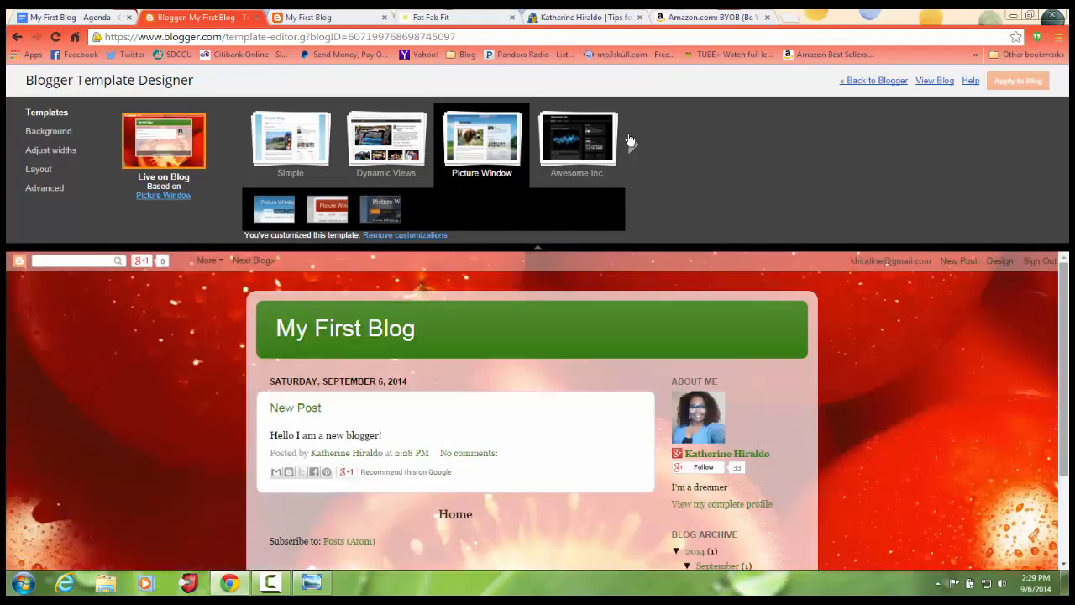
# Set the page text font to Cherry Cream Soda in the advanced template settings.
pyautogui.moveTo(1063, 370)
pyautogui.mouseDown()
pyautogui.moveTo(1063, 441)
pyautogui.moveTo(1063, 383)
pyautogui.mouseUp()
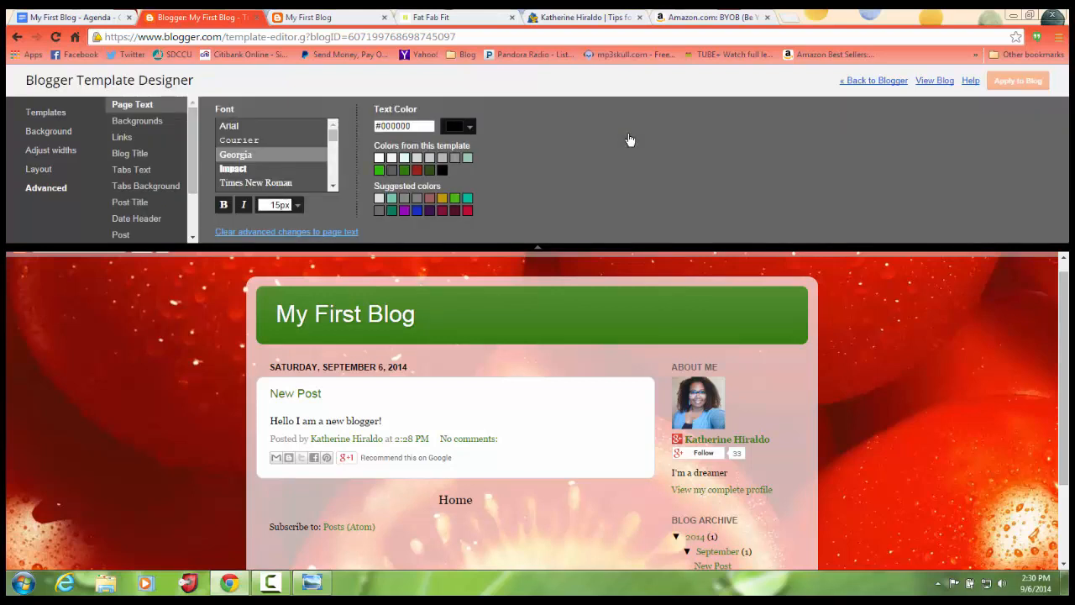
pyautogui.moveTo(332, 135); pyautogui.dragTo(333, 142)
pyautogui.click(270, 152)
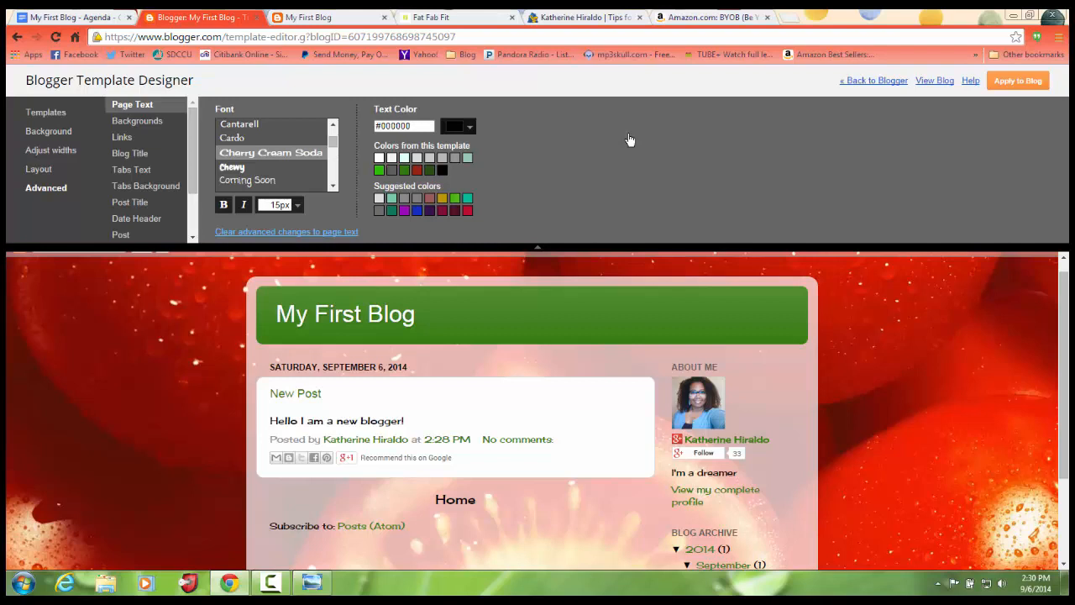
pyautogui.moveTo(332, 141); pyautogui.dragTo(333, 142)
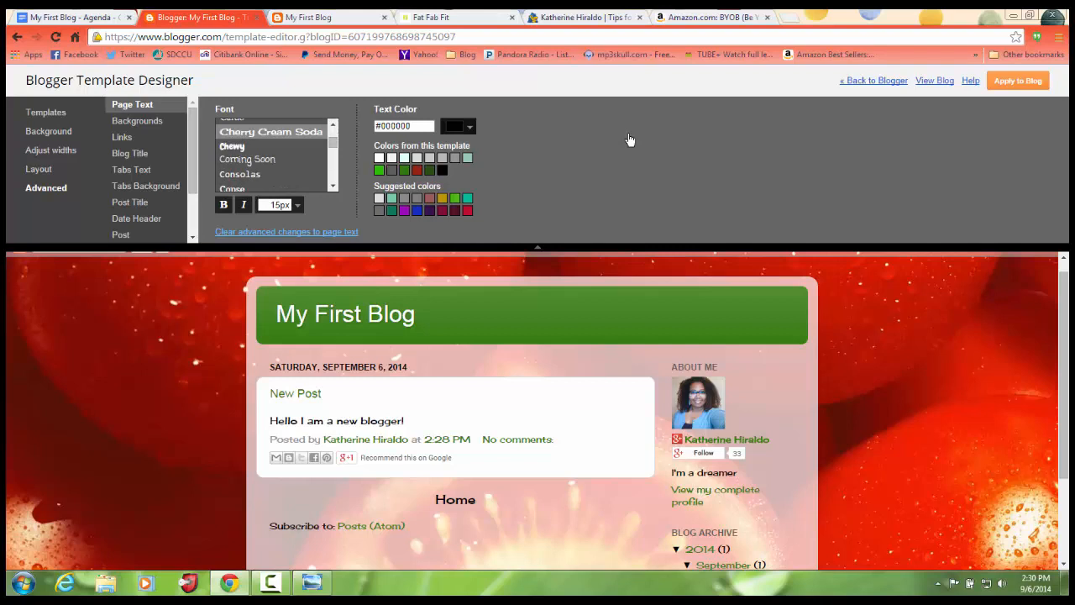
# Try a page text size of 20 px and settle on 16 px.
pyautogui.click(285, 204)
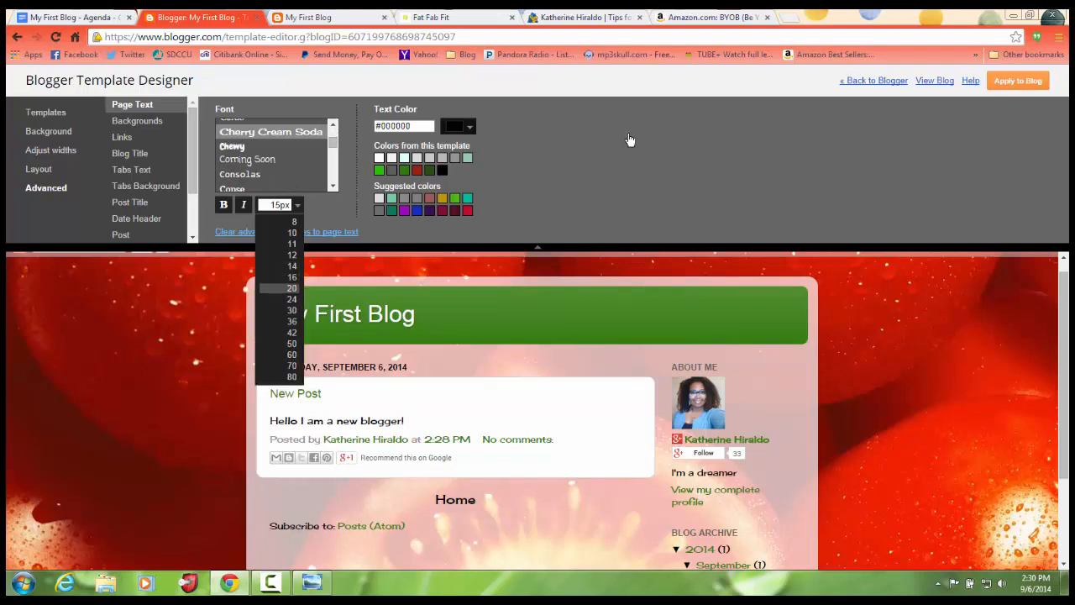
pyautogui.click(291, 287)
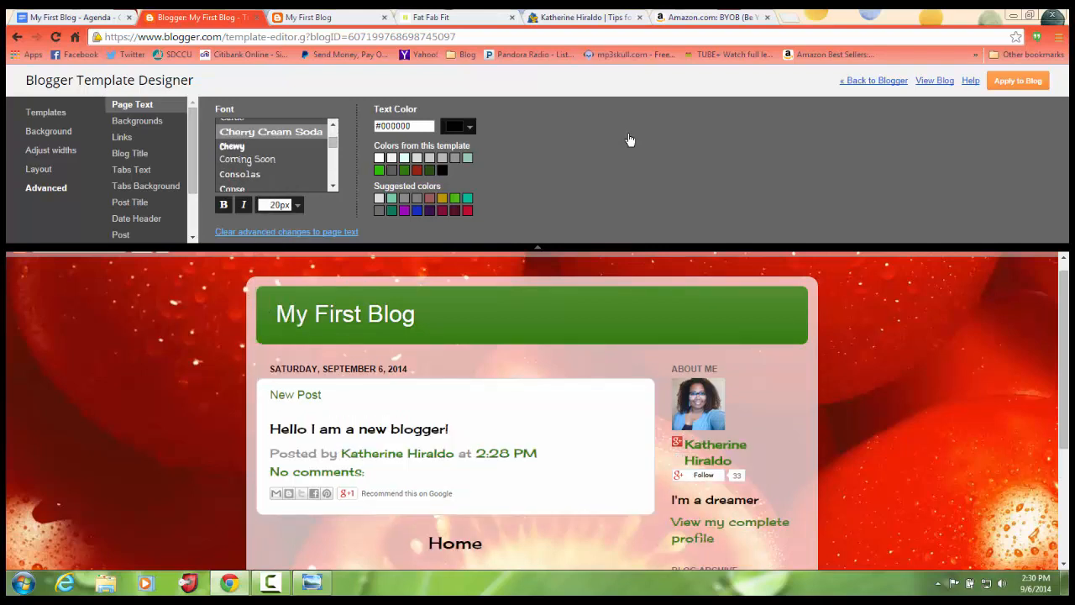
pyautogui.click(285, 204)
pyautogui.click(279, 266)
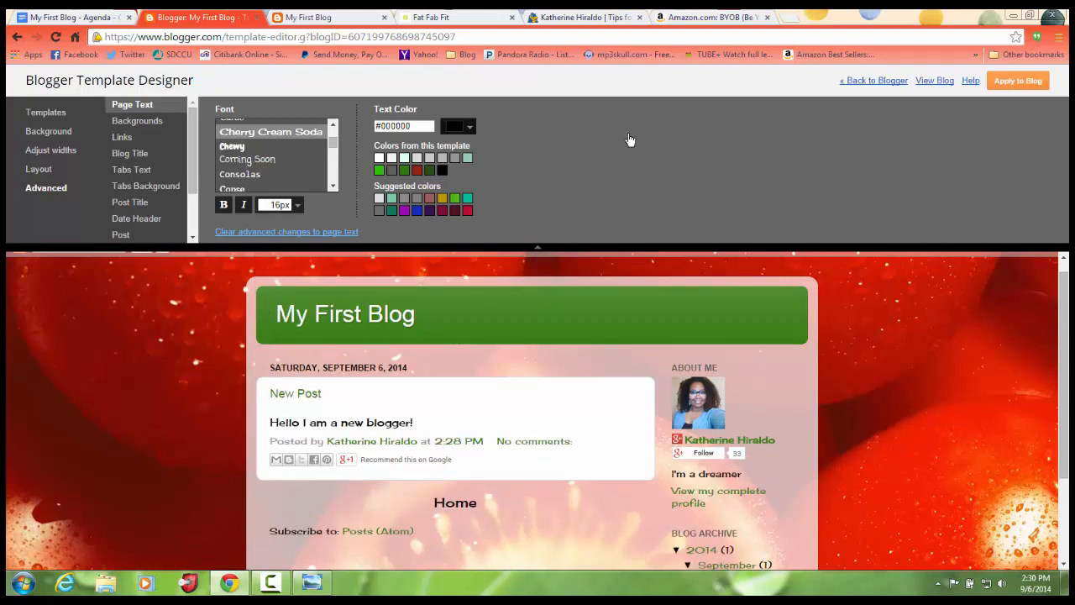
pyautogui.click(286, 204)
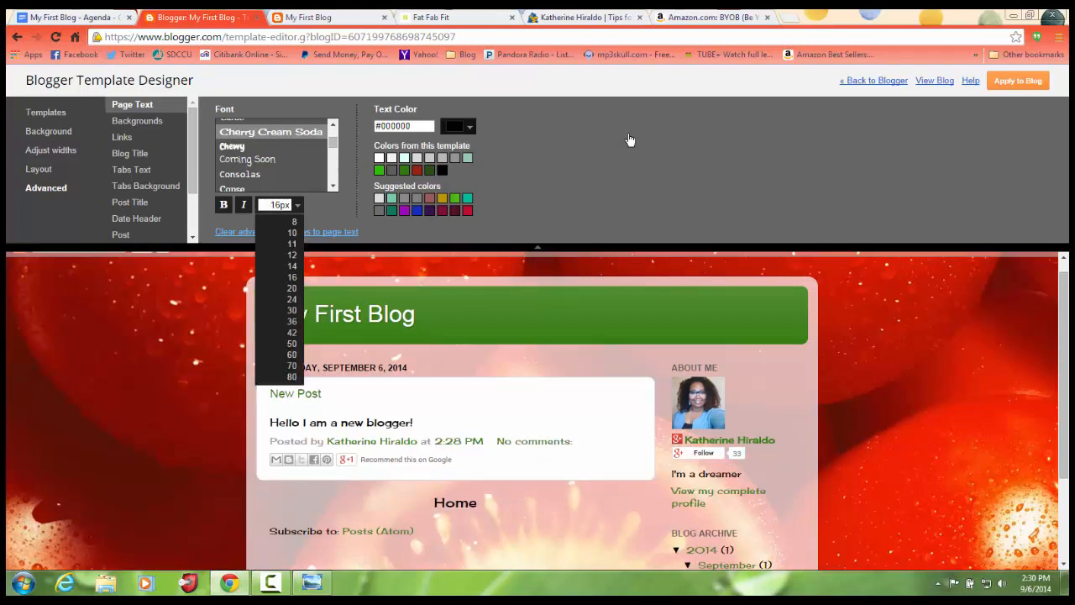
pyautogui.click(630, 139)
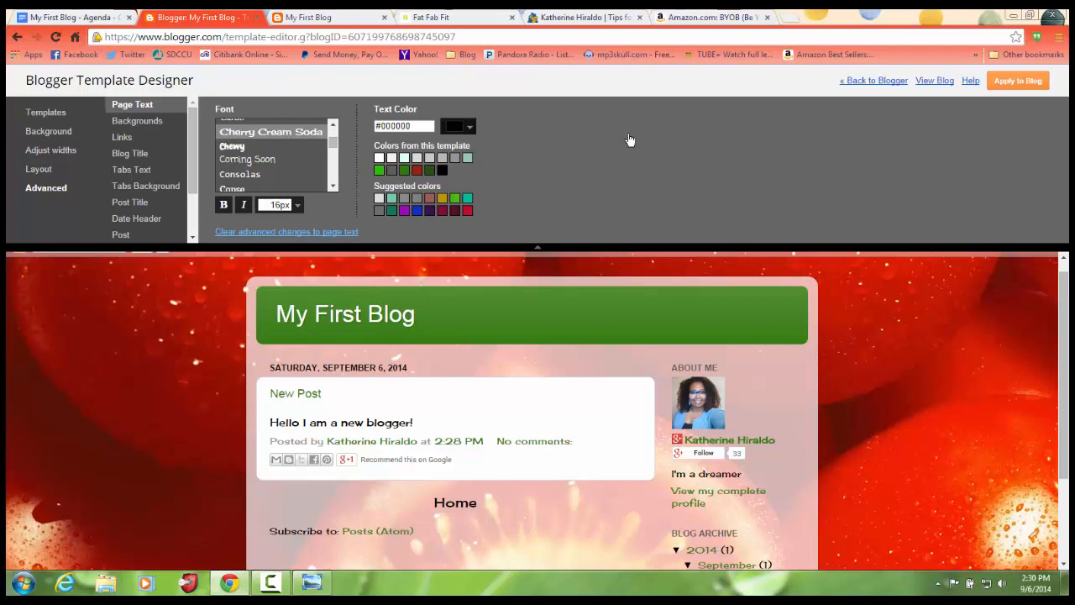
# Try bold and italic styling on the page text, switching each one off again.
pyautogui.click(223, 205)
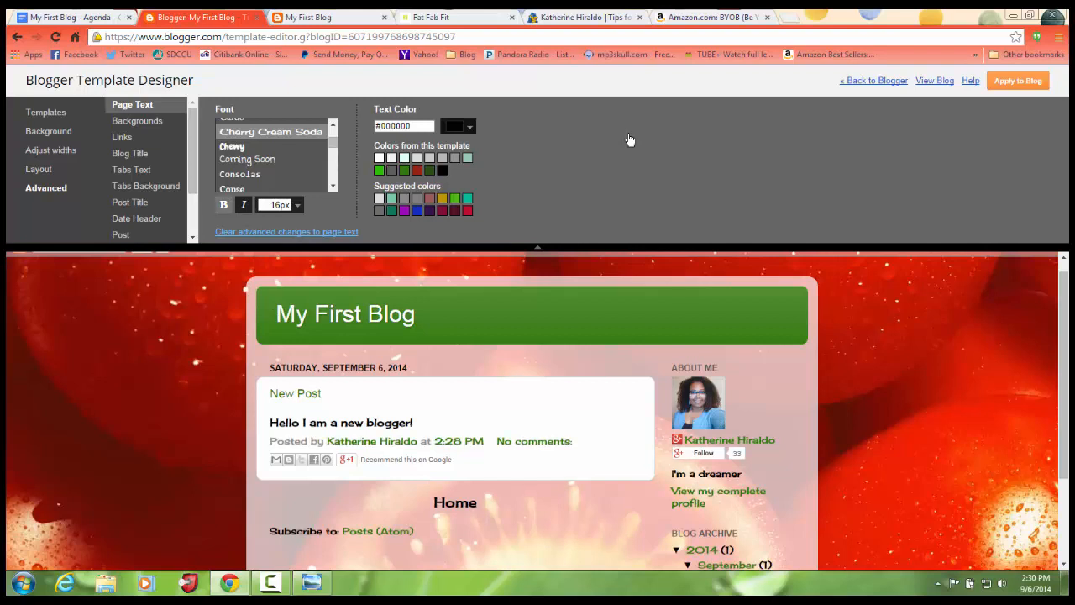
pyautogui.click(223, 205)
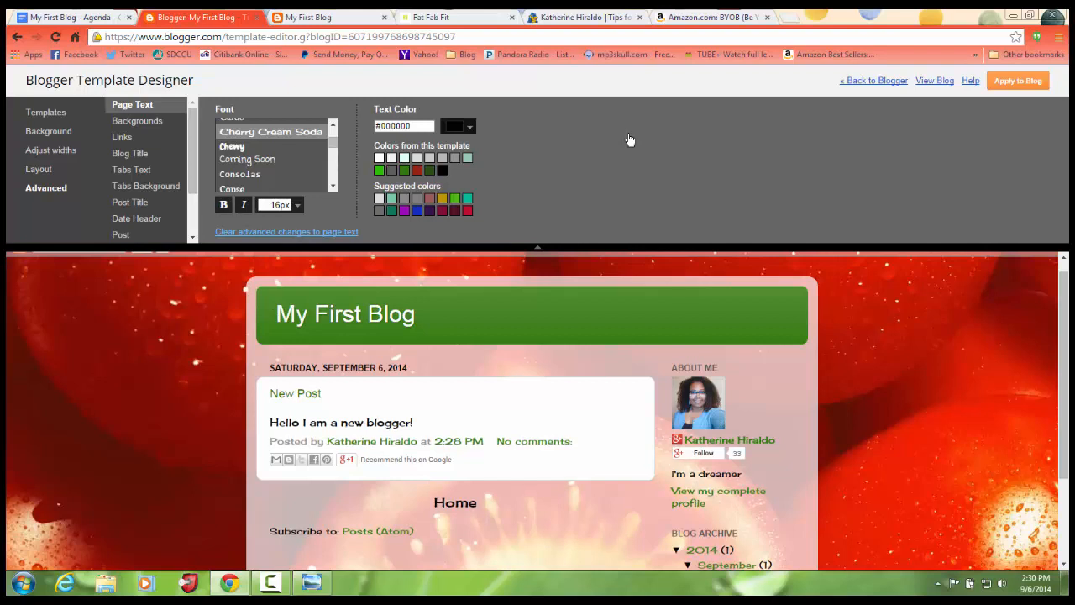
pyautogui.click(243, 205)
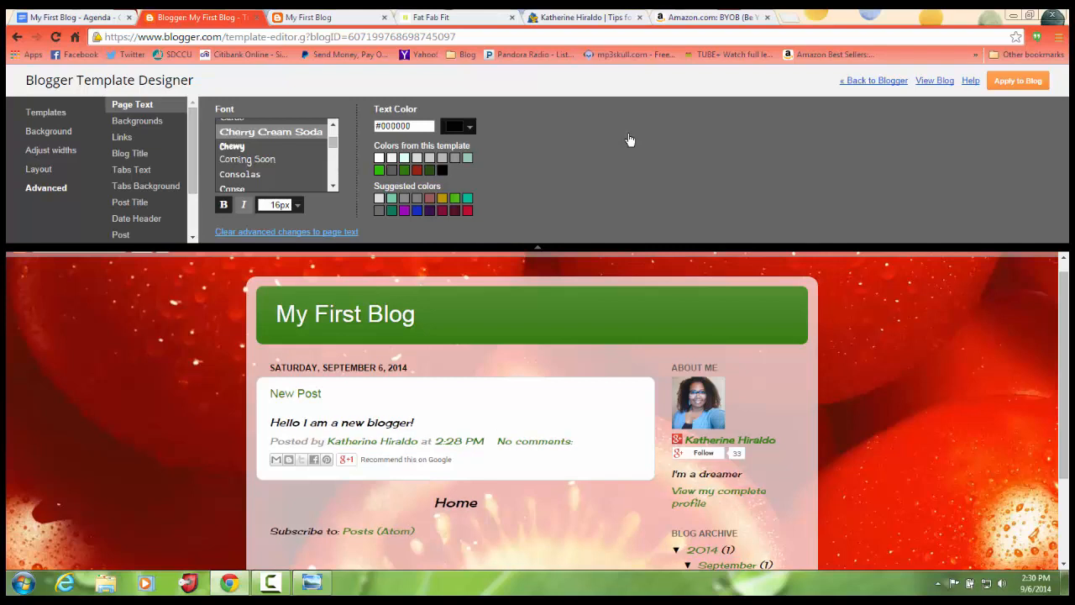
pyautogui.click(243, 205)
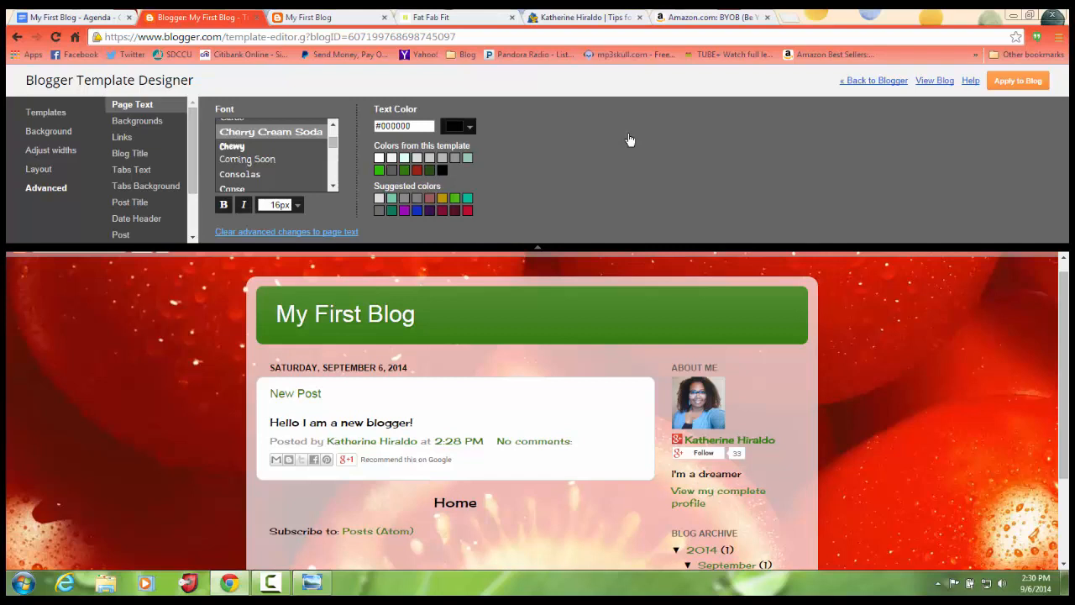
# Try #949494 as the page text color, settle on #5b5b5b, and check the blog preview.
pyautogui.click(455, 157)
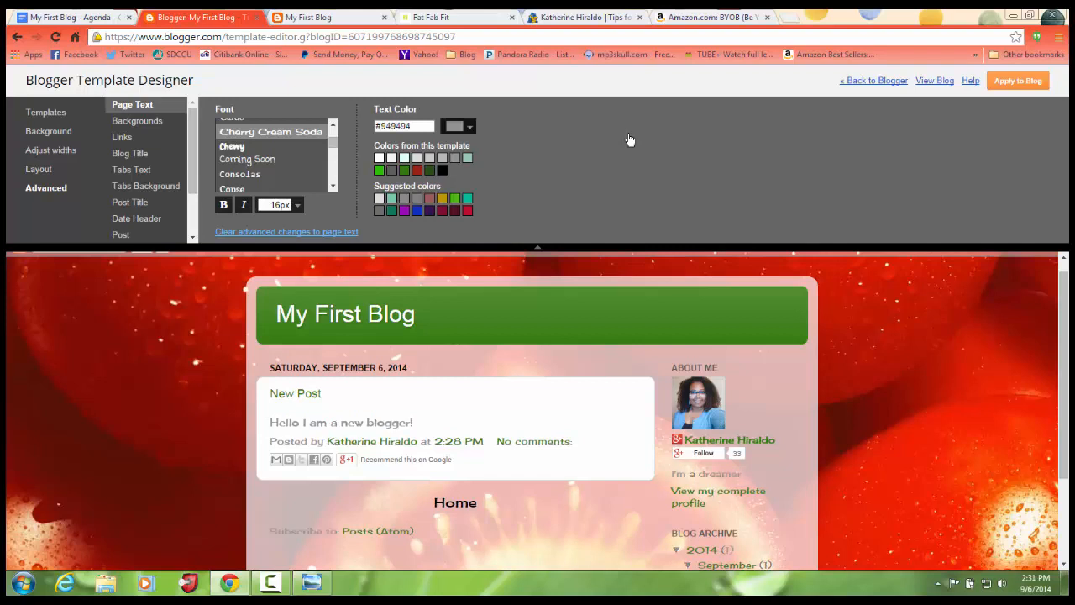
pyautogui.click(392, 170)
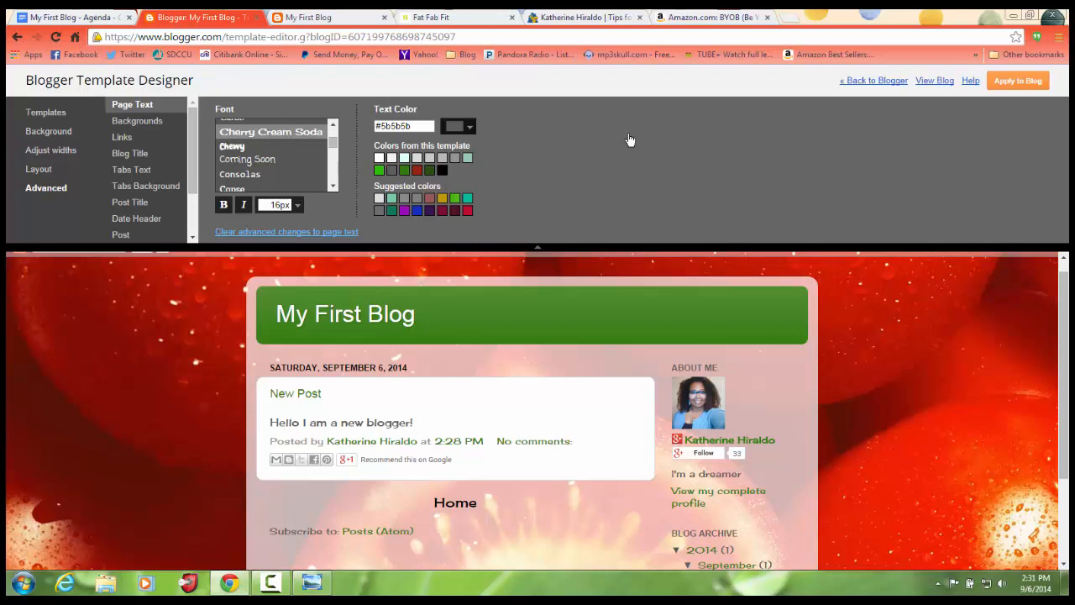
pyautogui.scroll(-2, 537, 412)
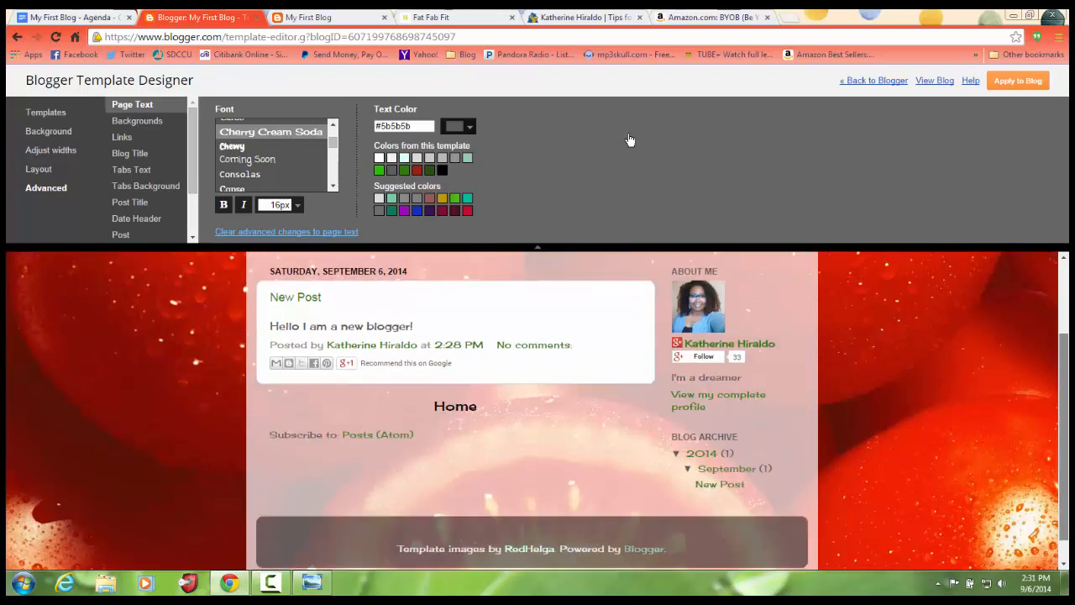
pyautogui.scroll(1, 537, 412)
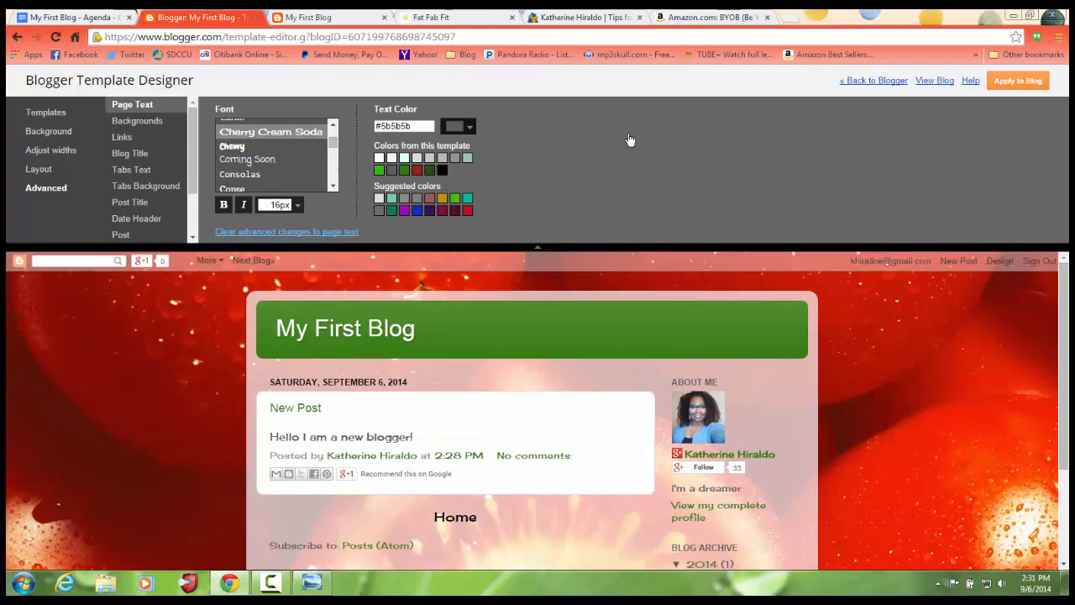
# Try #327a0d as the outer background color and replace it with #c9c9c9.
pyautogui.press('Down')
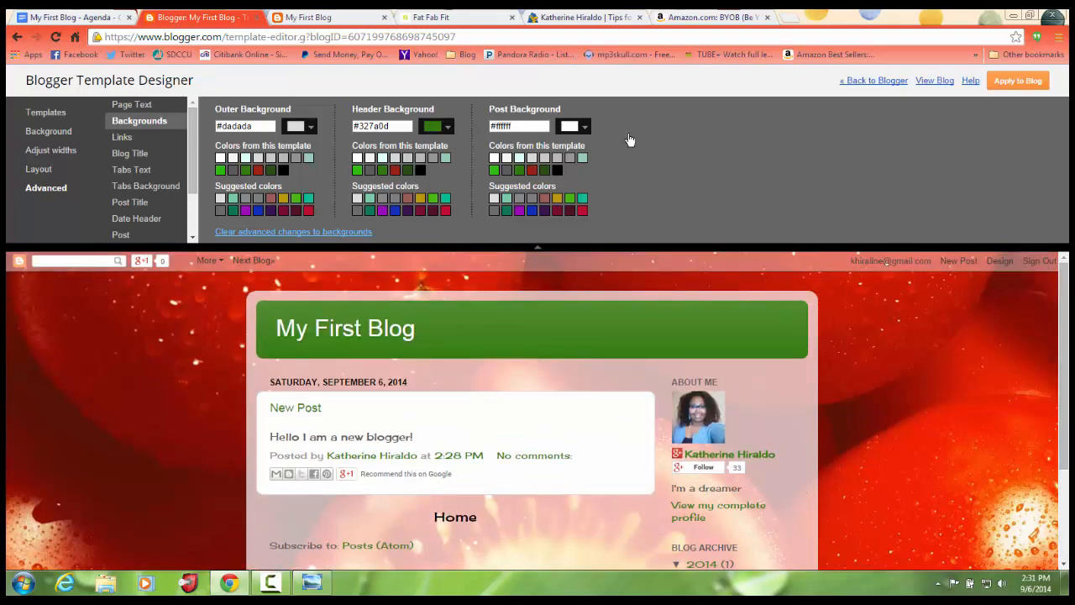
pyautogui.click(245, 170)
pyautogui.click(299, 126)
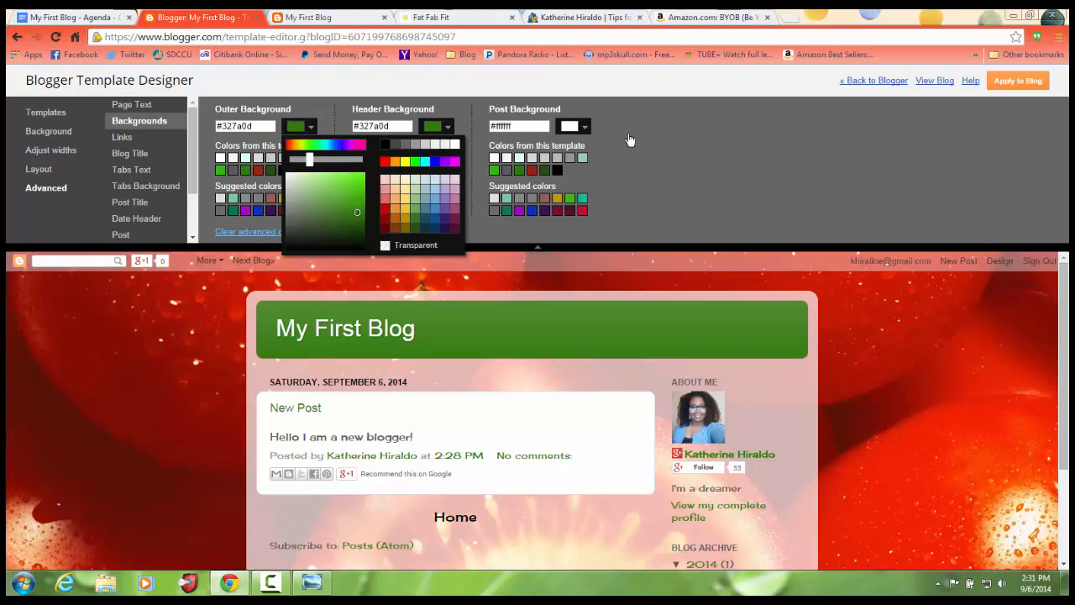
pyautogui.click(245, 157)
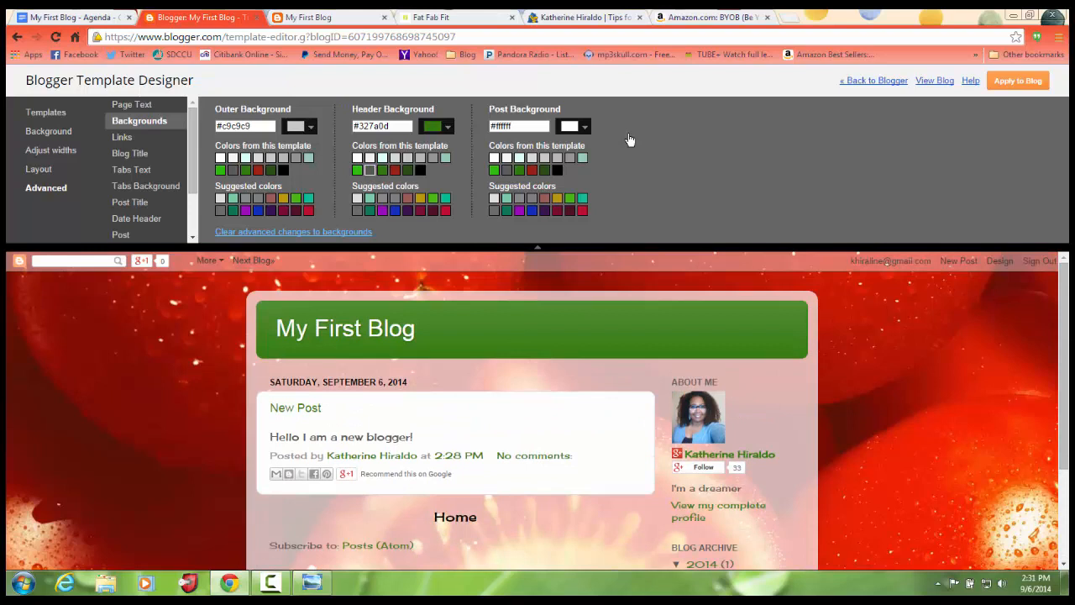
# Try the template's dark red as the header background and restore the green #327a0d.
pyautogui.click(394, 170)
pyautogui.click(382, 170)
pyautogui.scroll(-2, 420, 378)
pyautogui.scroll(2, 420, 378)
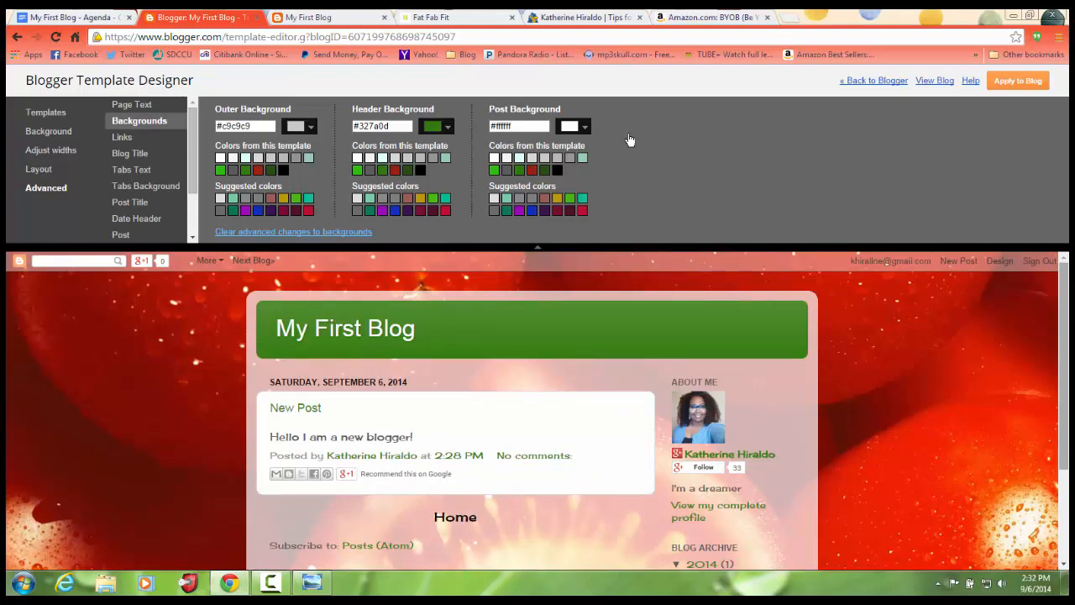
# Try #0ebb9a as the post background color and settle on #94c9b1.
pyautogui.scroll(-3, 537, 412)
pyautogui.scroll(3, 537, 411)
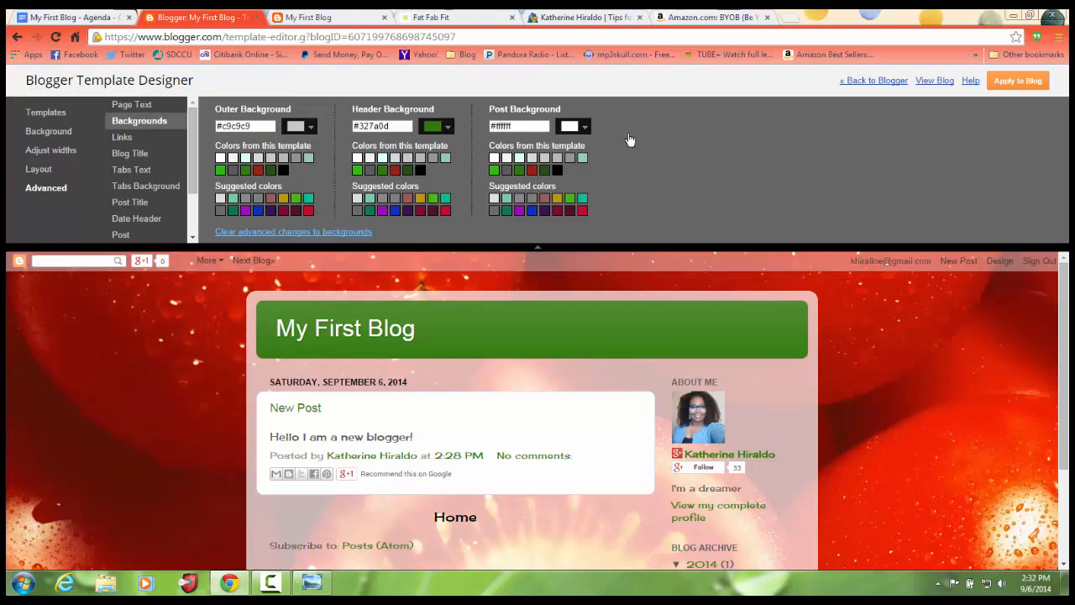
pyautogui.click(583, 199)
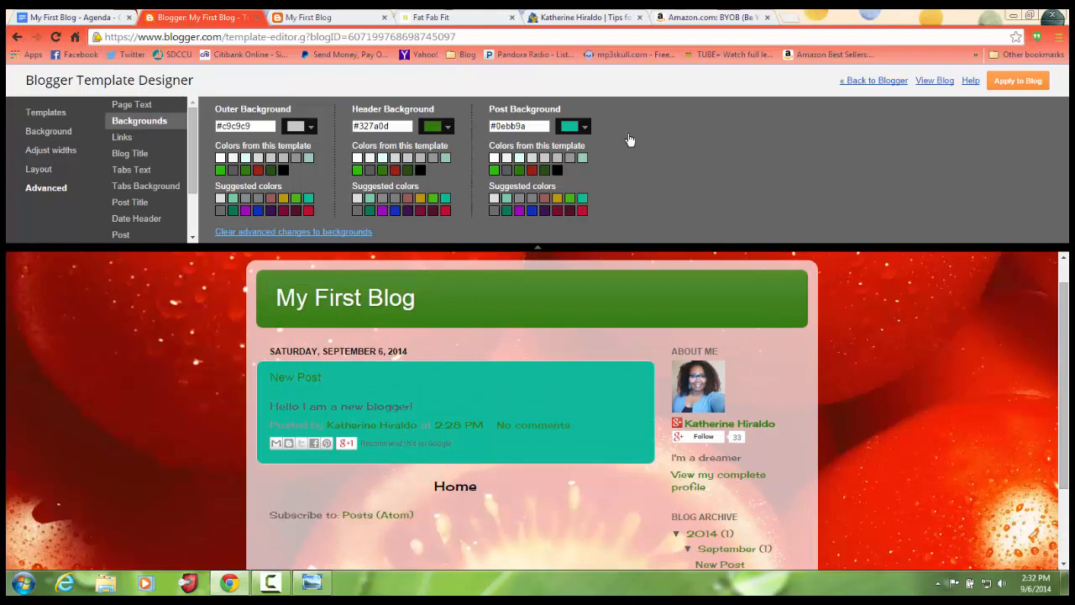
pyautogui.click(582, 157)
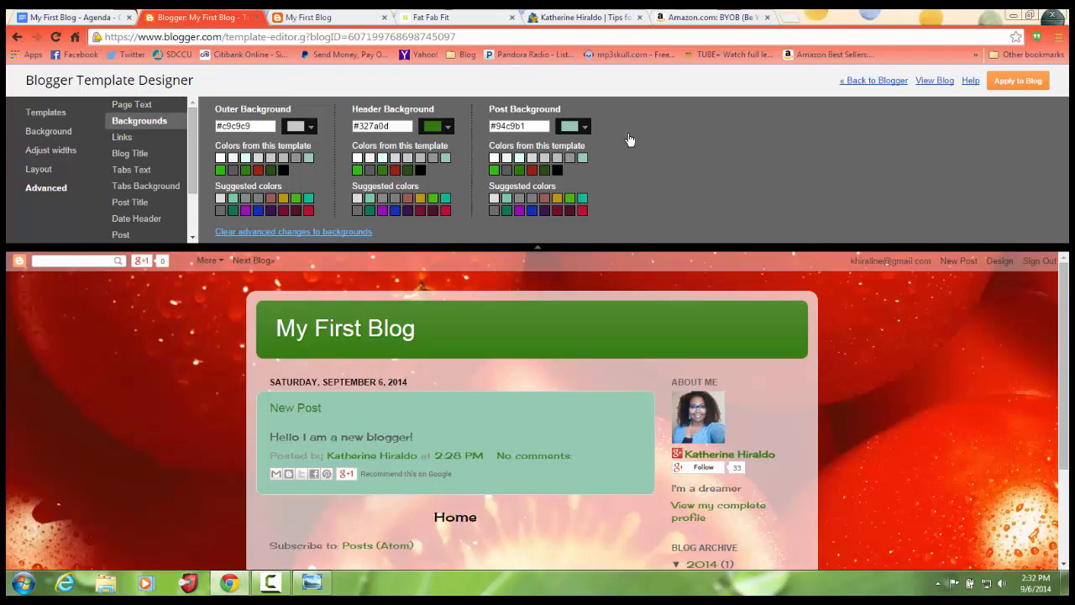
# Try #0e2fbb and #9a0ebb for links, settle on #000000, replace trial visited color #bb9a0e with #0e2fbb, and apply the template.
pyautogui.press('Down')
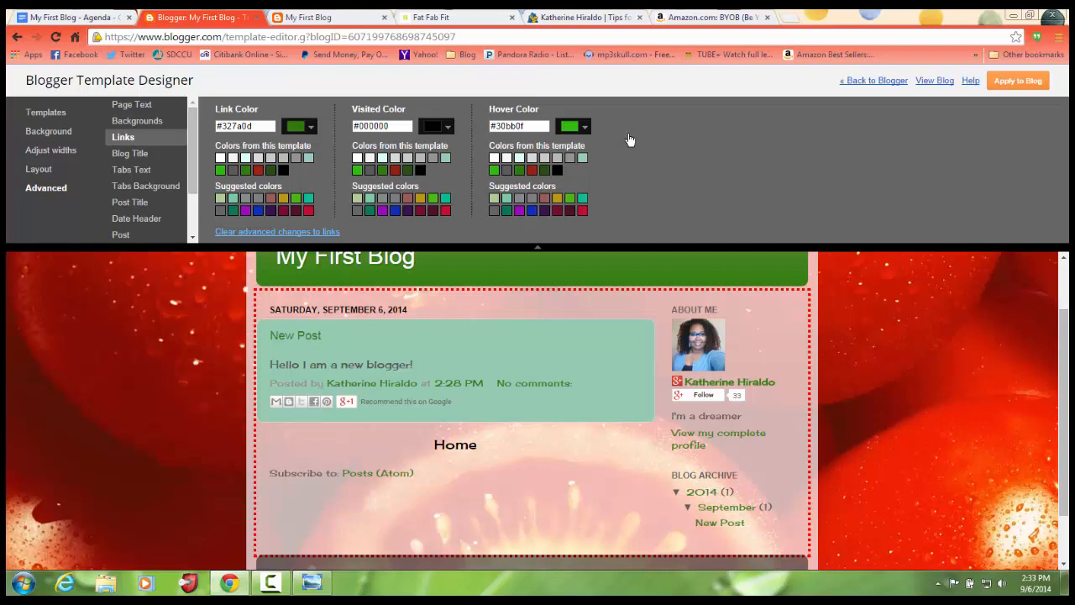
pyautogui.click(258, 211)
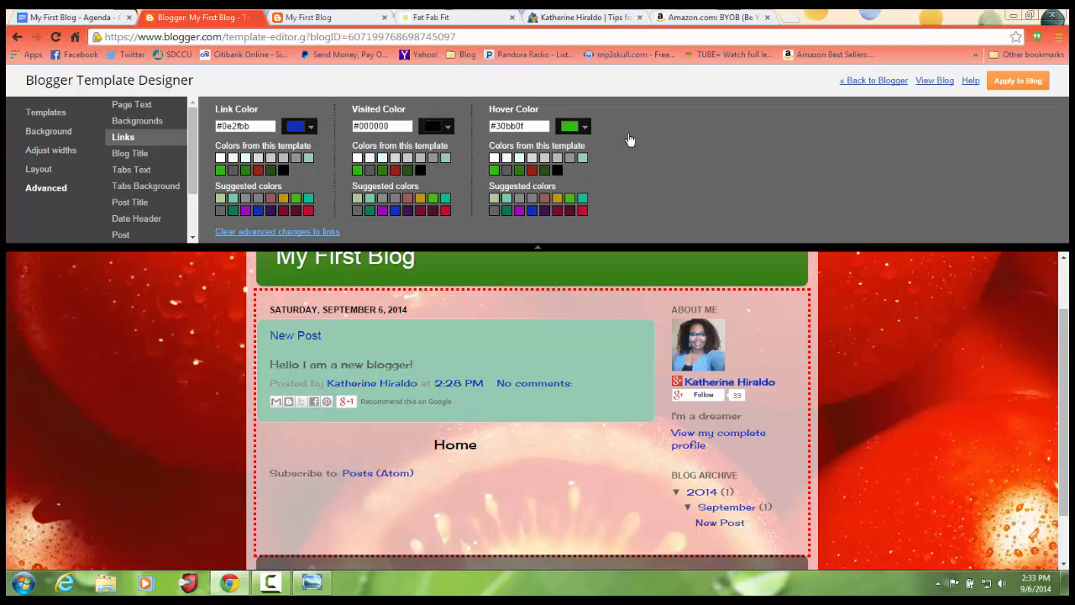
pyautogui.click(419, 197)
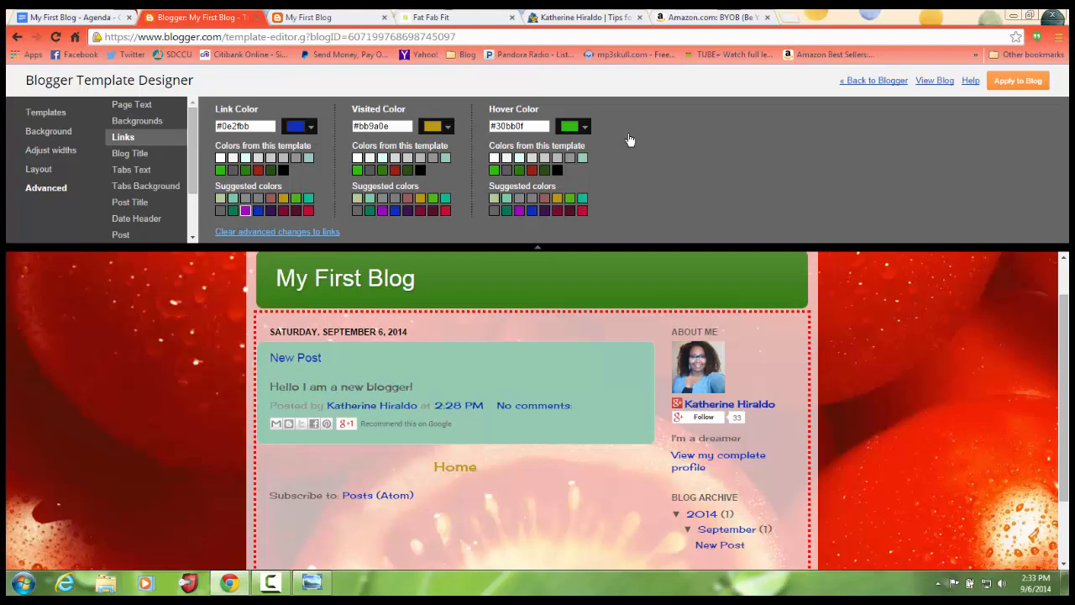
pyautogui.click(245, 210)
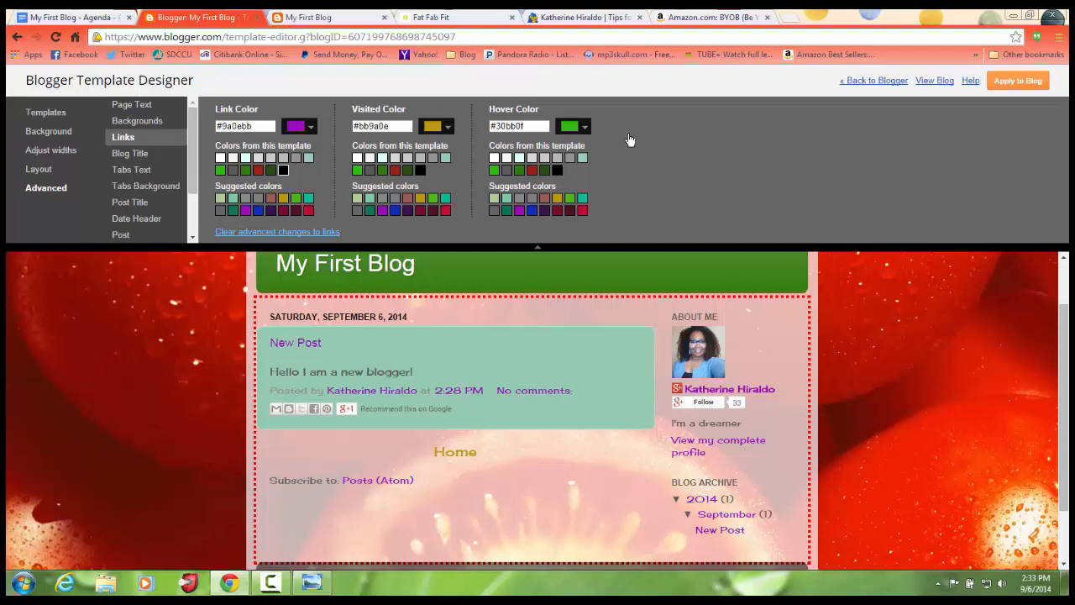
pyautogui.click(283, 170)
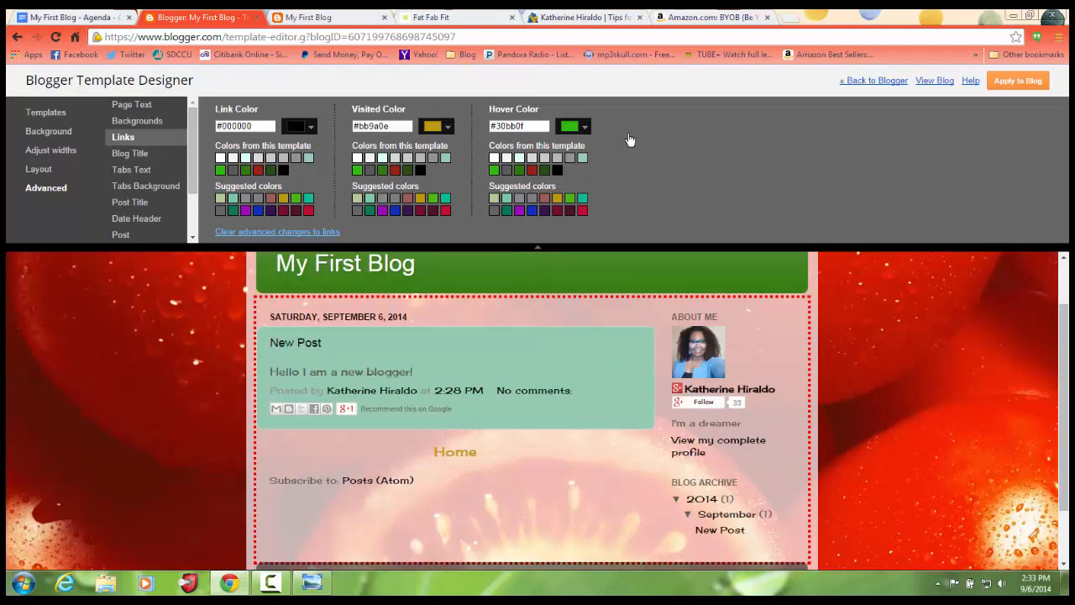
pyautogui.click(395, 210)
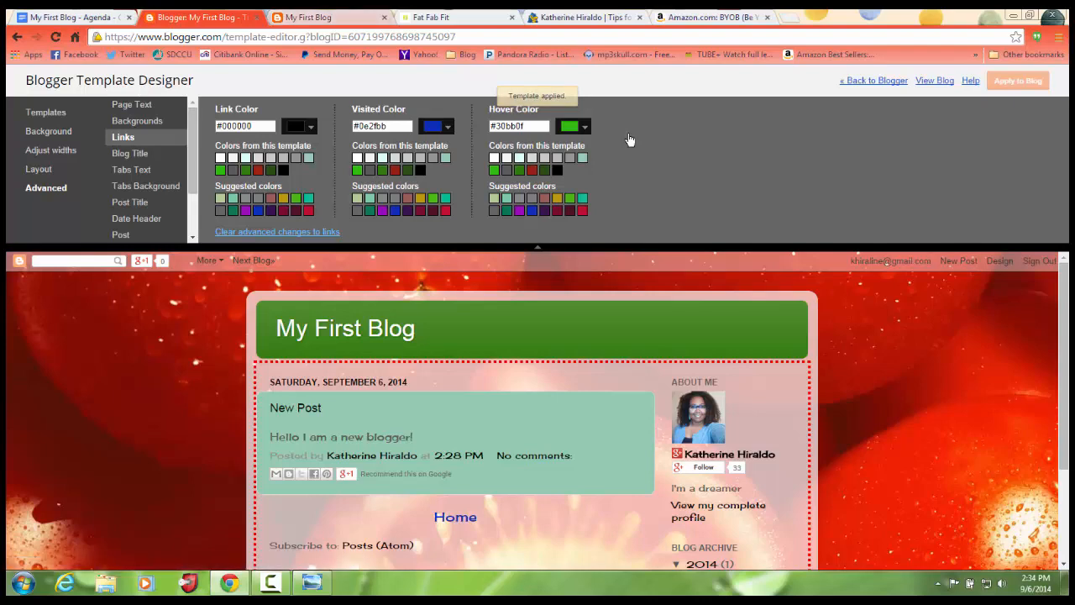
# Refresh the published blog and compare its link colors with the settings in the template designer.
pyautogui.hotkey('ctrl', 'Tab')
pyautogui.press('F5')
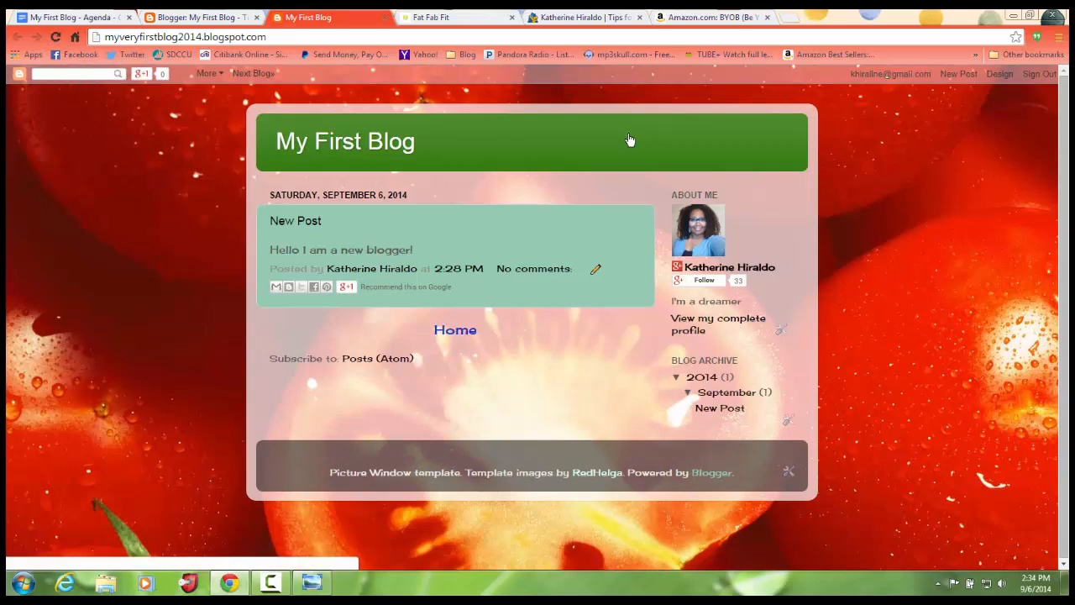
pyautogui.hotkey('ctrl', 'shift', 'Tab')
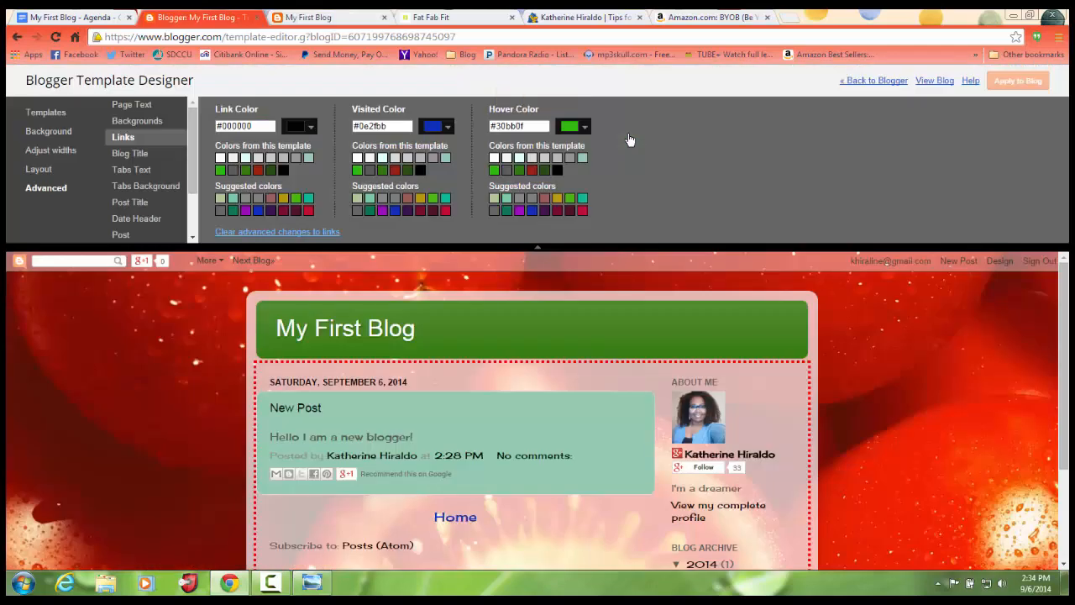
pyautogui.hotkey('ctrl', 'Tab')
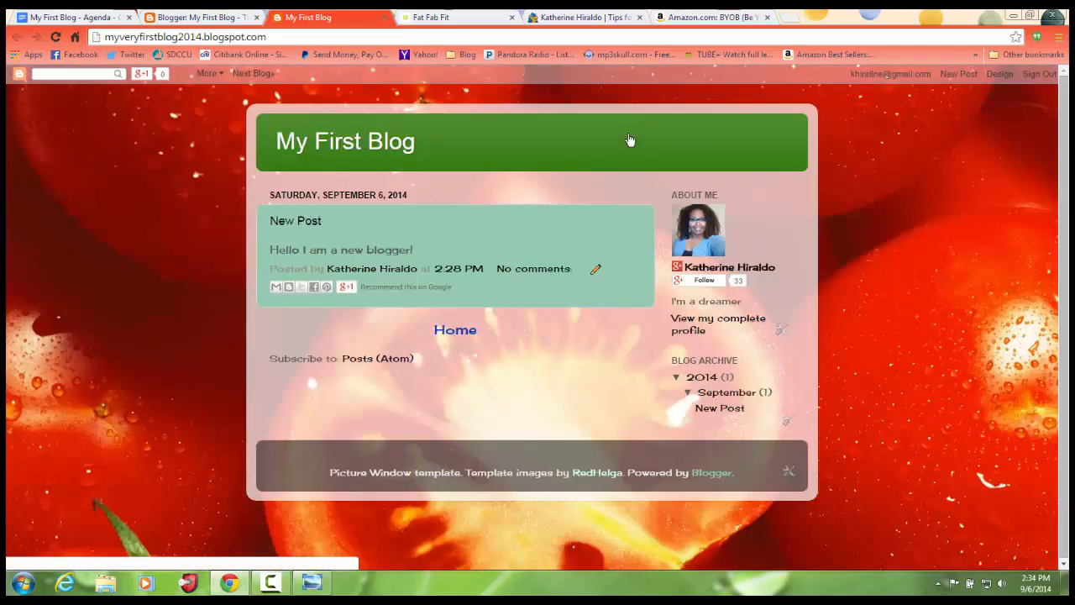
pyautogui.hotkey('ctrl', 'shift', 'Tab')
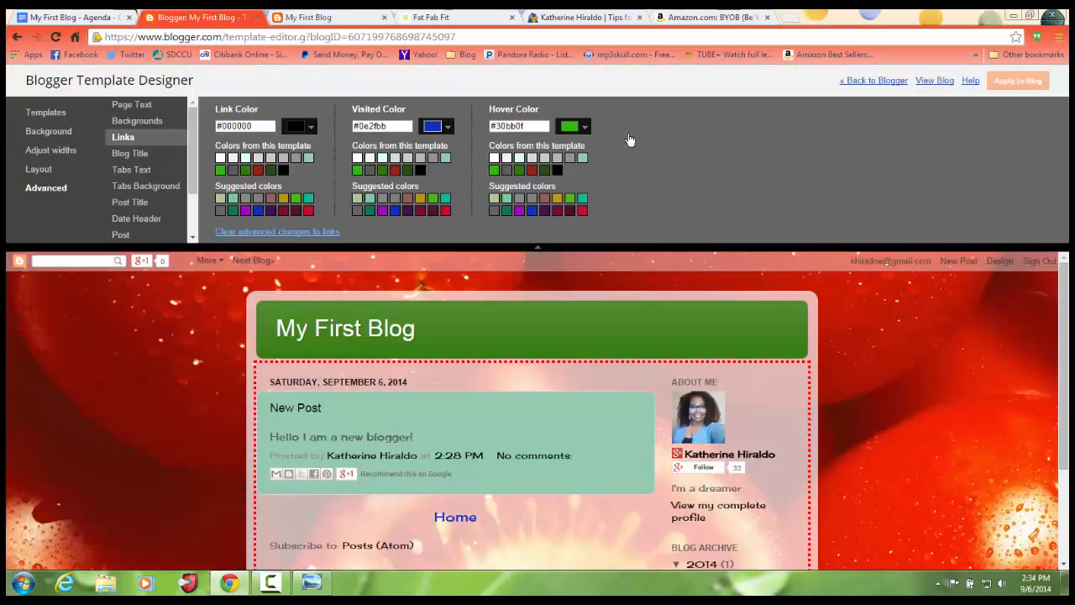
pyautogui.hotkey('ctrl', 'Tab')
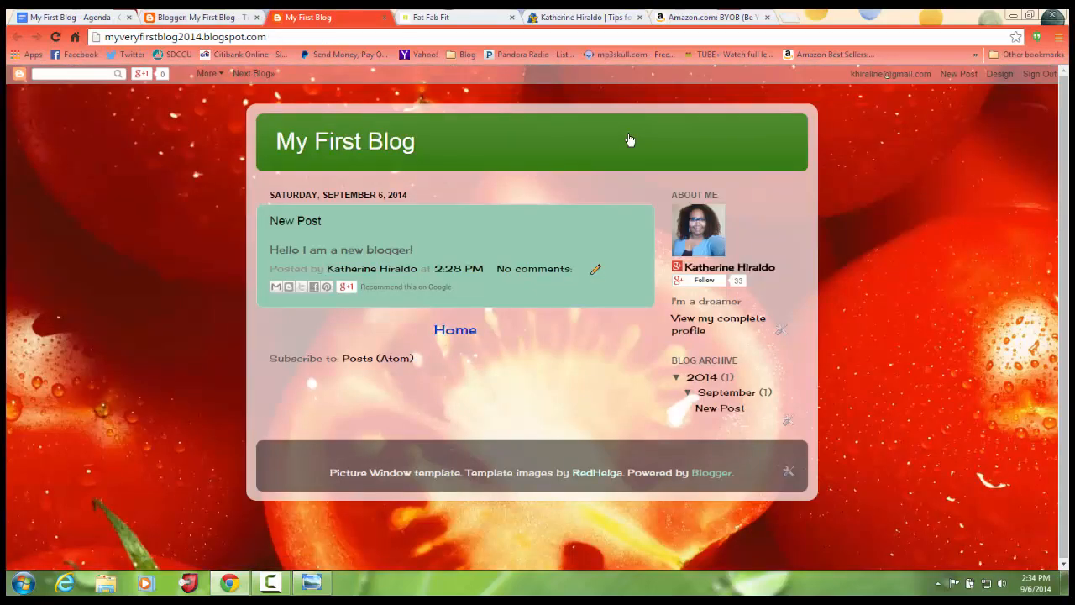
pyautogui.hotkey('ctrl', 'shift', 'Tab')
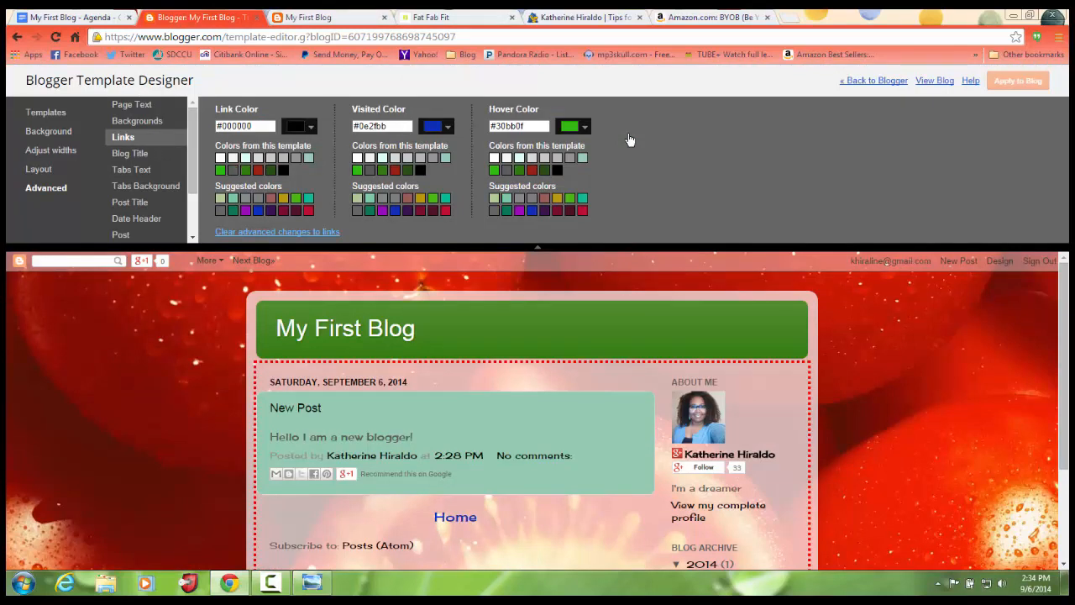
# Set the blog title's font to Calligraffitti and browse the other available title fonts.
pyautogui.press('Down')
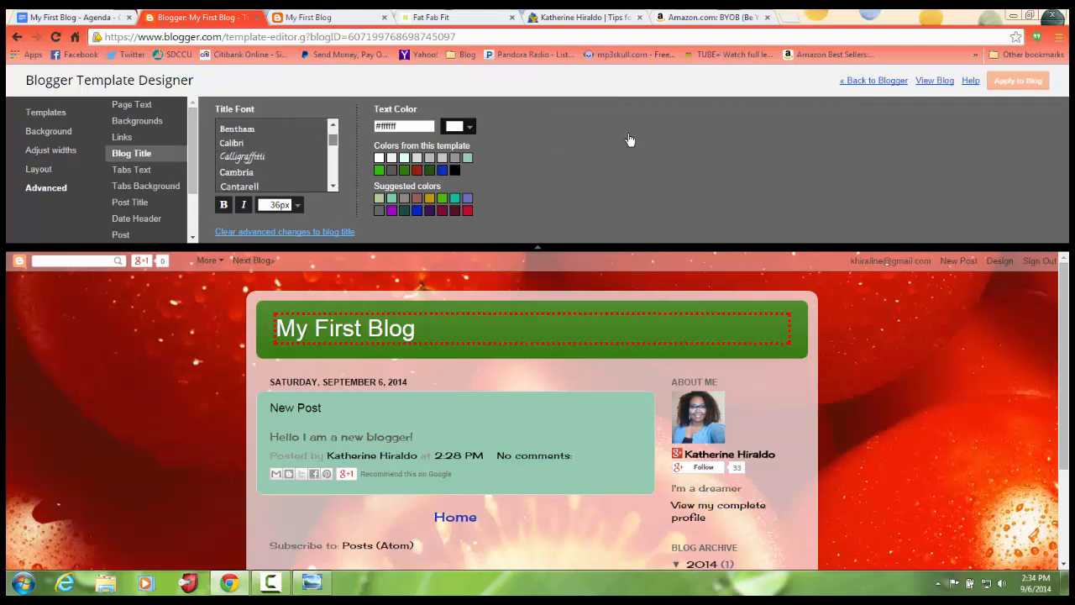
pyautogui.click(242, 157)
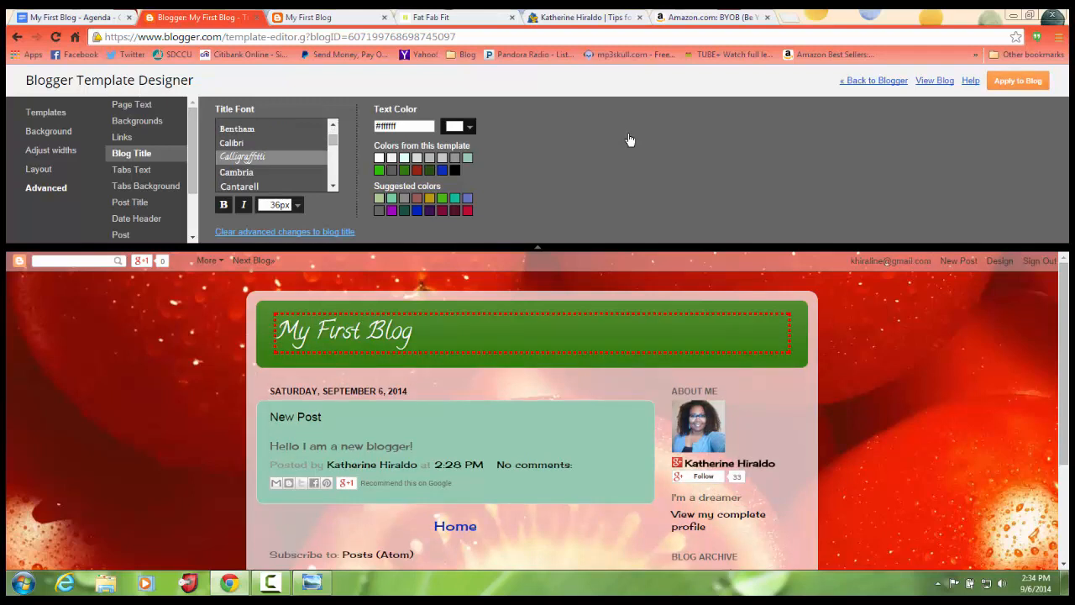
pyautogui.scroll(-5, 276, 157)
pyautogui.scroll(5, 276, 157)
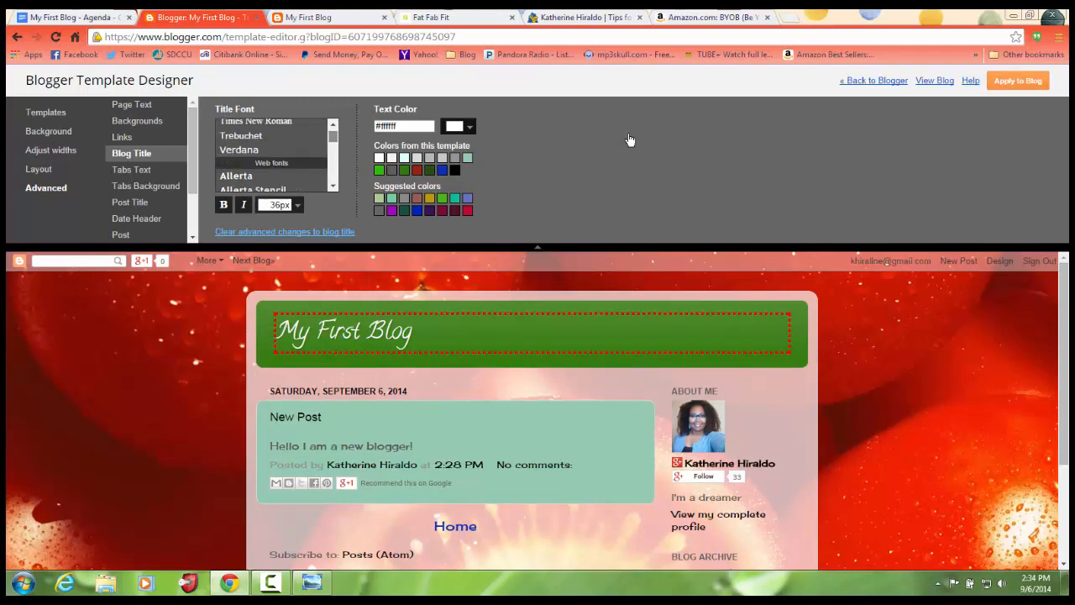
pyautogui.scroll(-7, 277, 157)
pyautogui.scroll(4, 277, 157)
pyautogui.scroll(2, 276, 157)
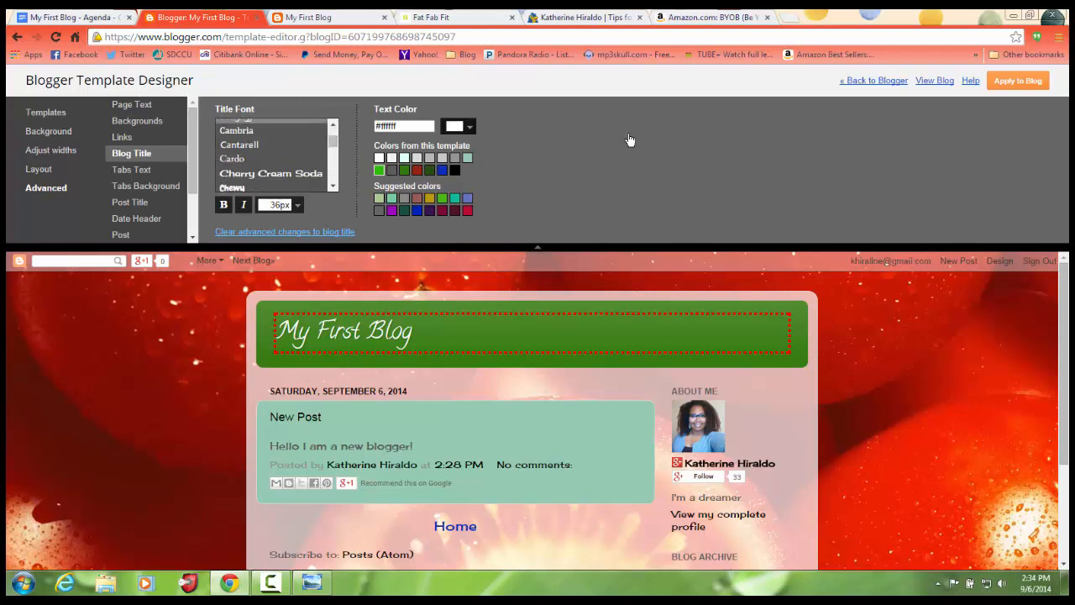
# Try #30bb0f, #992211, #df0e33 and other colors for the blog title text, and settle on the custom dark red #94152a.
pyautogui.click(379, 170)
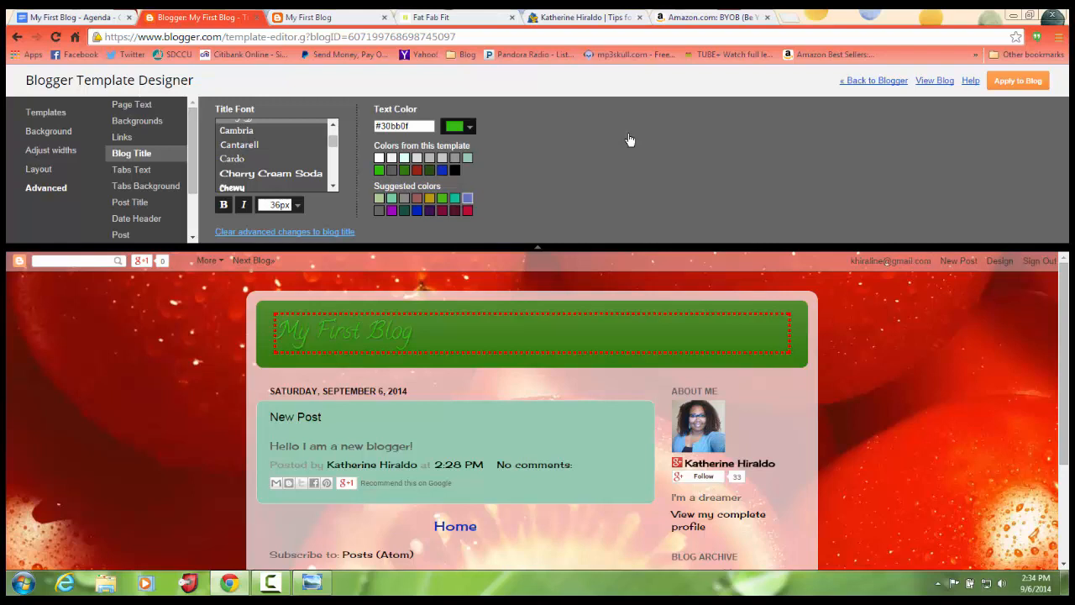
pyautogui.click(467, 198)
pyautogui.click(429, 198)
pyautogui.click(417, 170)
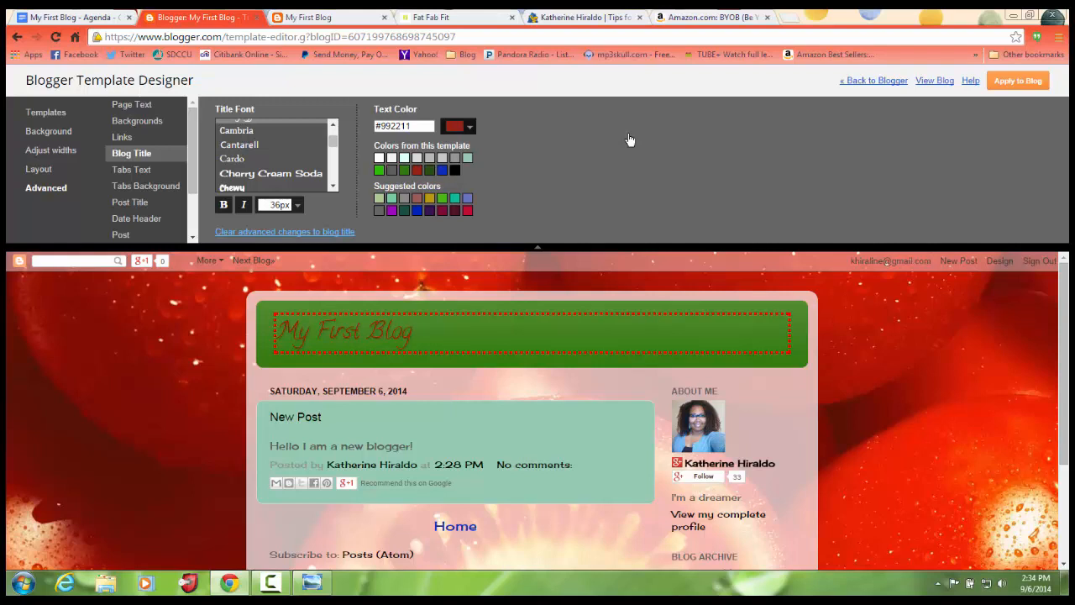
pyautogui.click(468, 211)
pyautogui.click(457, 126)
pyautogui.moveTo(518, 193)
pyautogui.mouseDown()
pyautogui.moveTo(482, 196)
pyautogui.moveTo(510, 187)
pyautogui.moveTo(490, 227)
pyautogui.moveTo(506, 185)
pyautogui.moveTo(519, 181)
pyautogui.mouseUp()
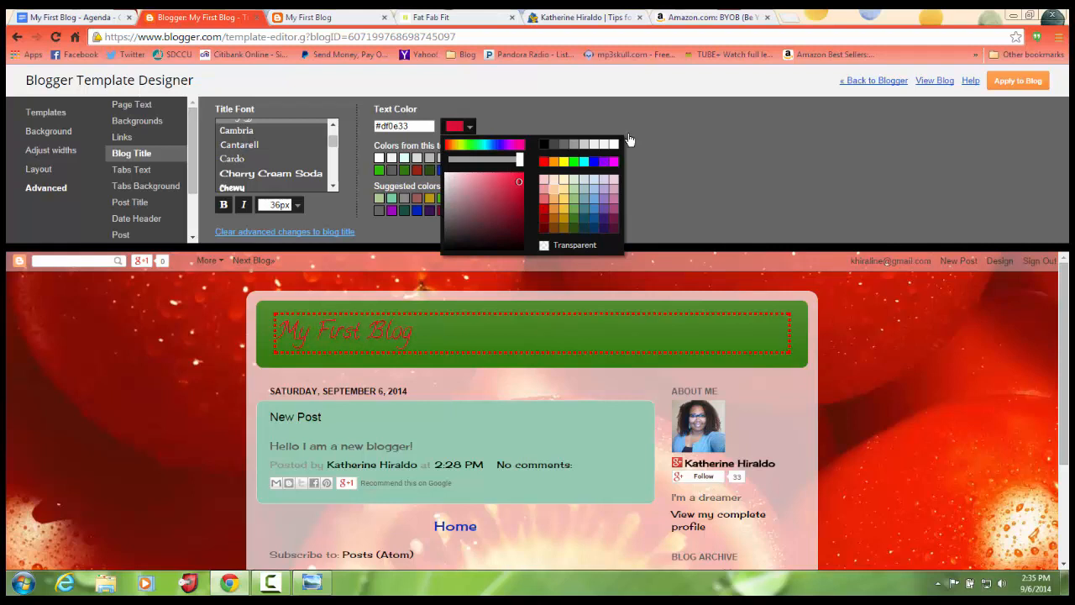
pyautogui.moveTo(519, 181); pyautogui.dragTo(512, 204)
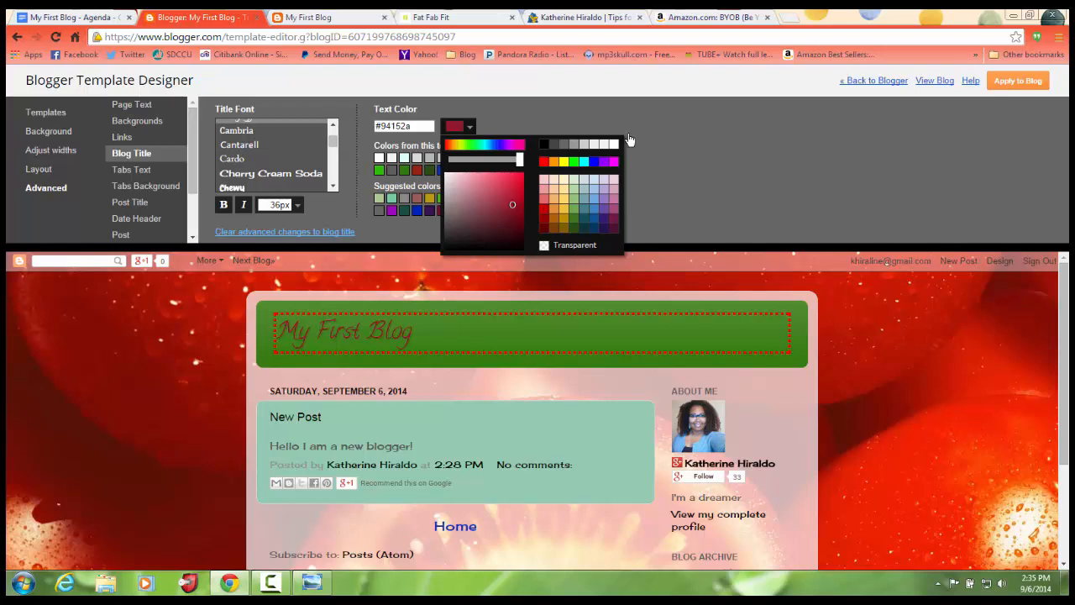
pyautogui.click(629, 138)
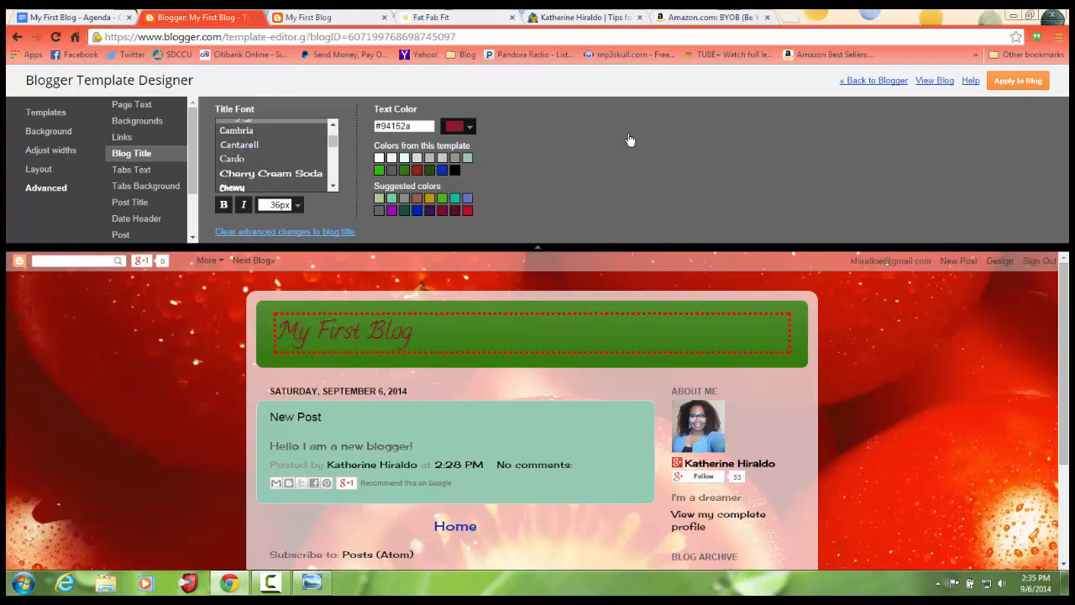
pyautogui.press('BackSpace')
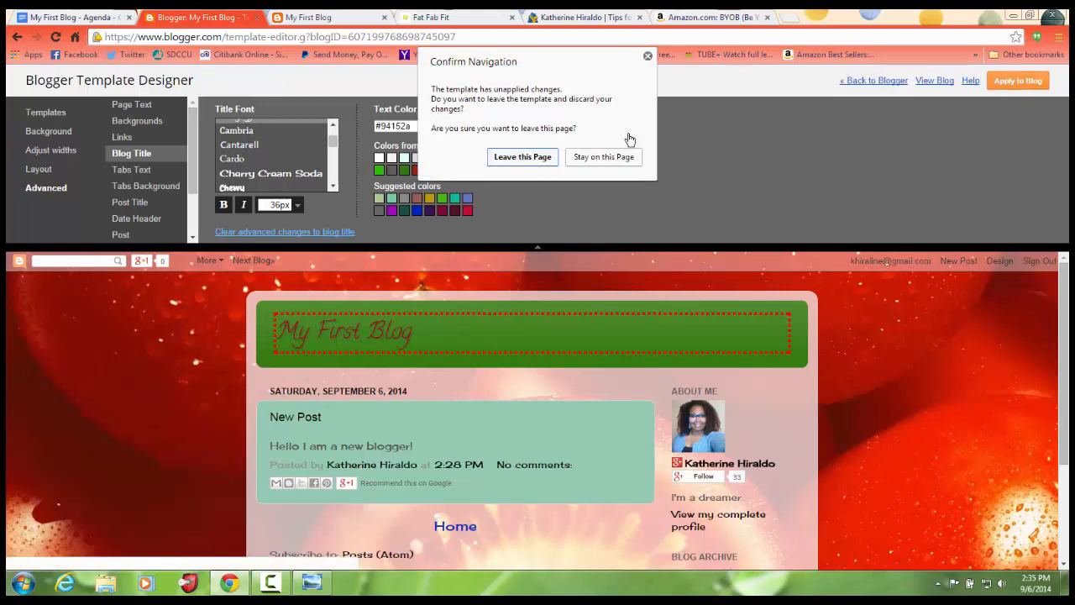
pyautogui.press('Escape')
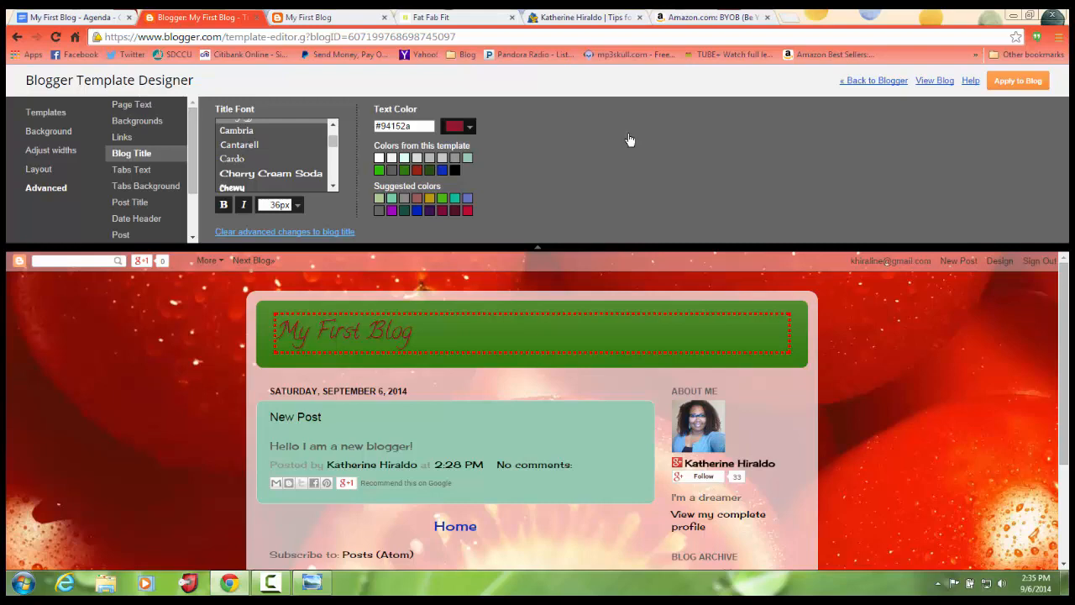
# Look at the tabs text settings and try Chewy as the post title's font.
pyautogui.press('Down')
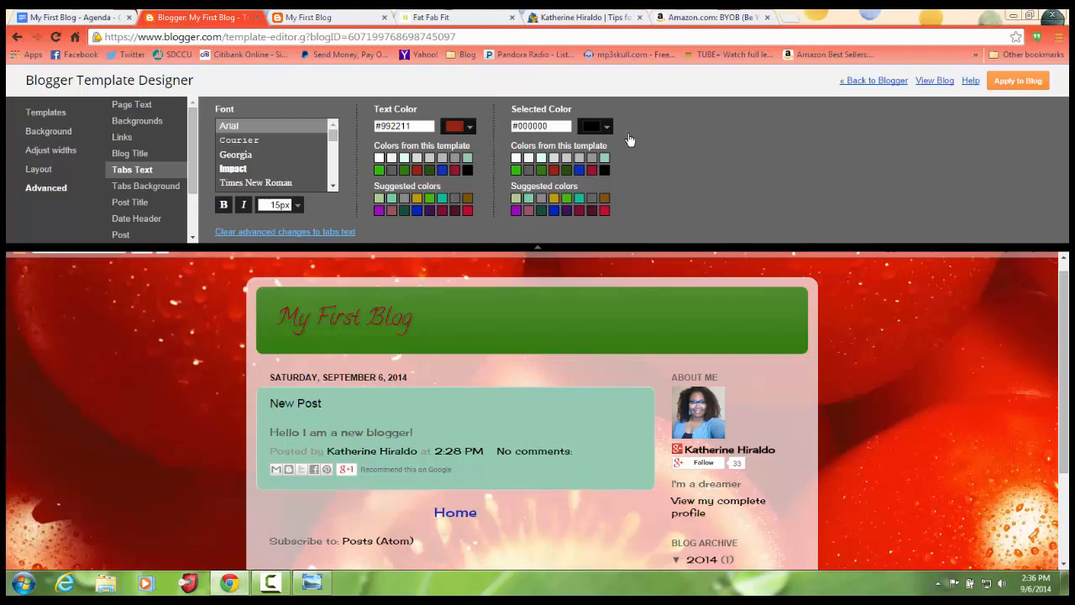
pyautogui.moveTo(192, 151); pyautogui.dragTo(192, 190)
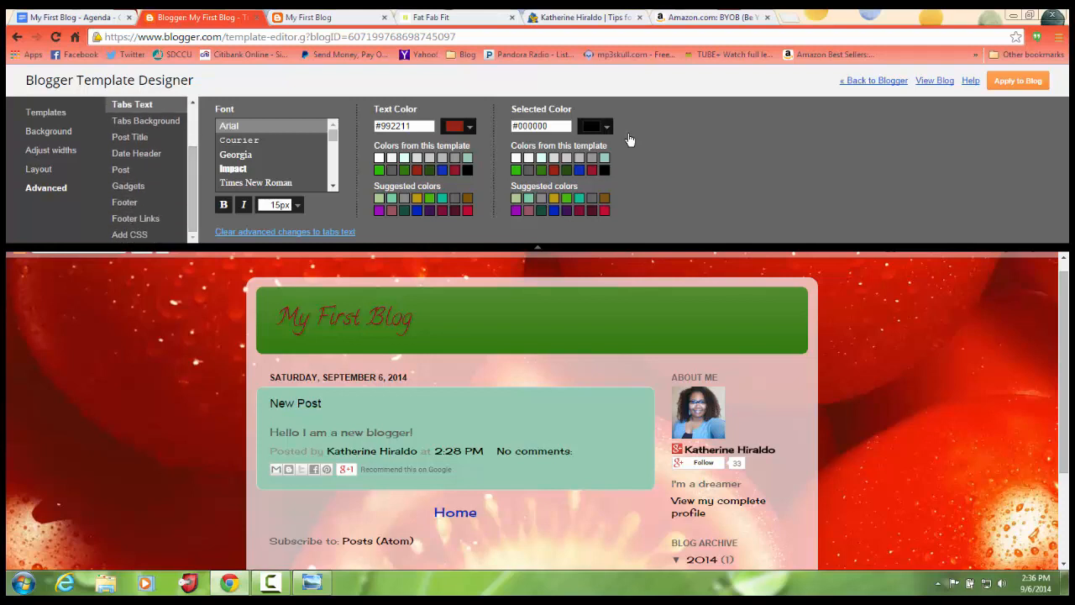
pyautogui.click(130, 137)
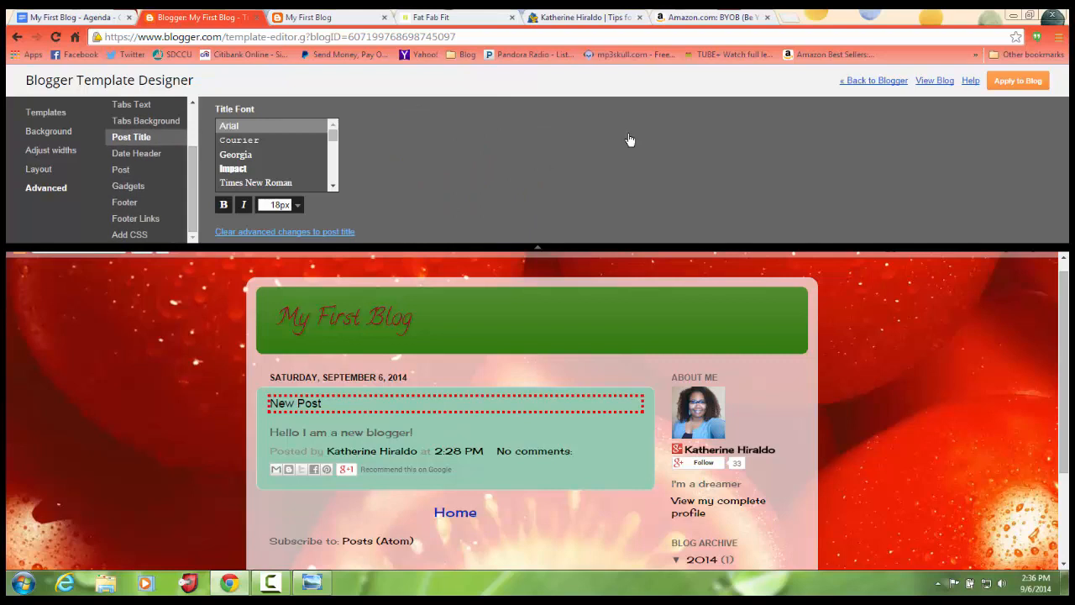
pyautogui.moveTo(333, 135); pyautogui.dragTo(333, 142)
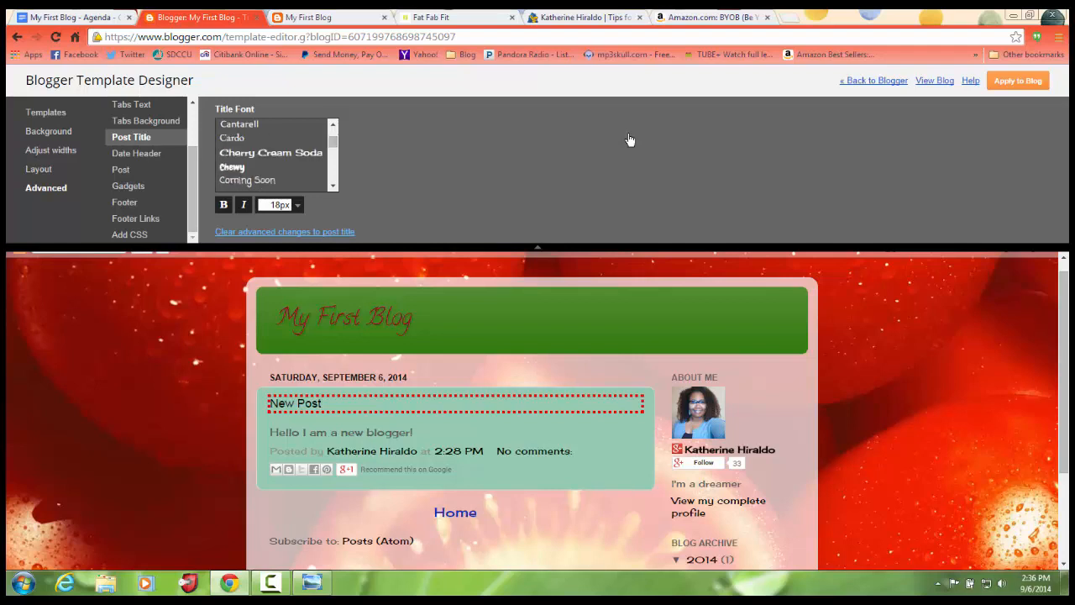
pyautogui.click(232, 167)
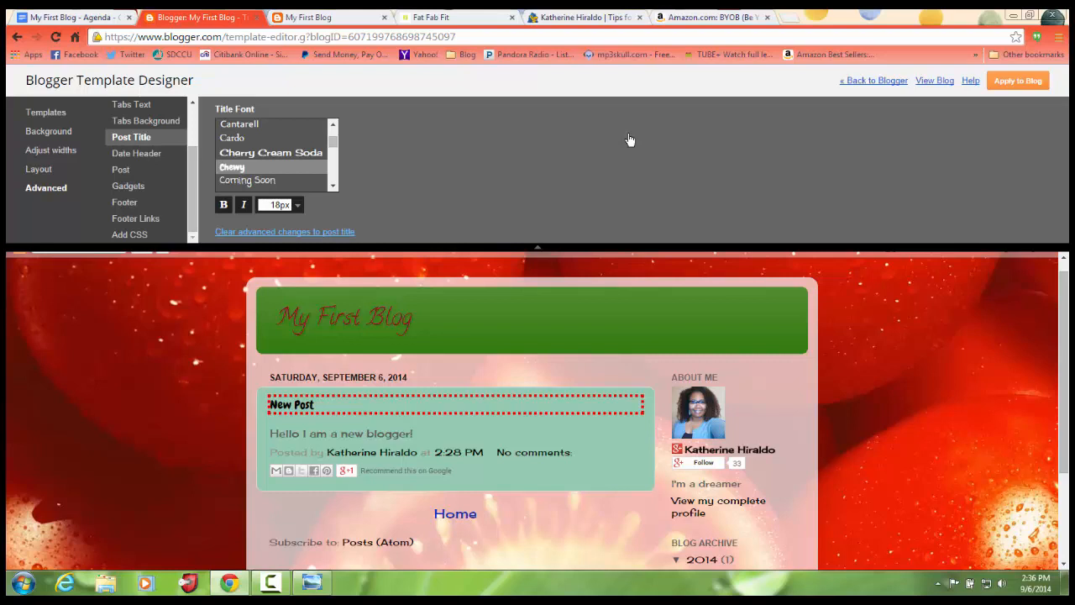
pyautogui.click(271, 582)
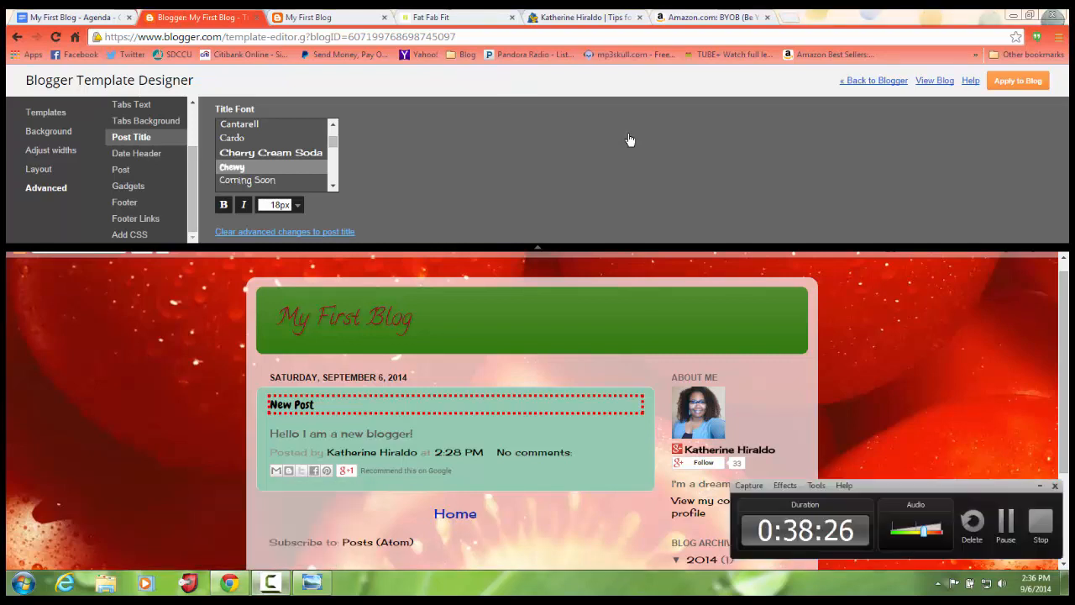
pyautogui.click(1040, 485)
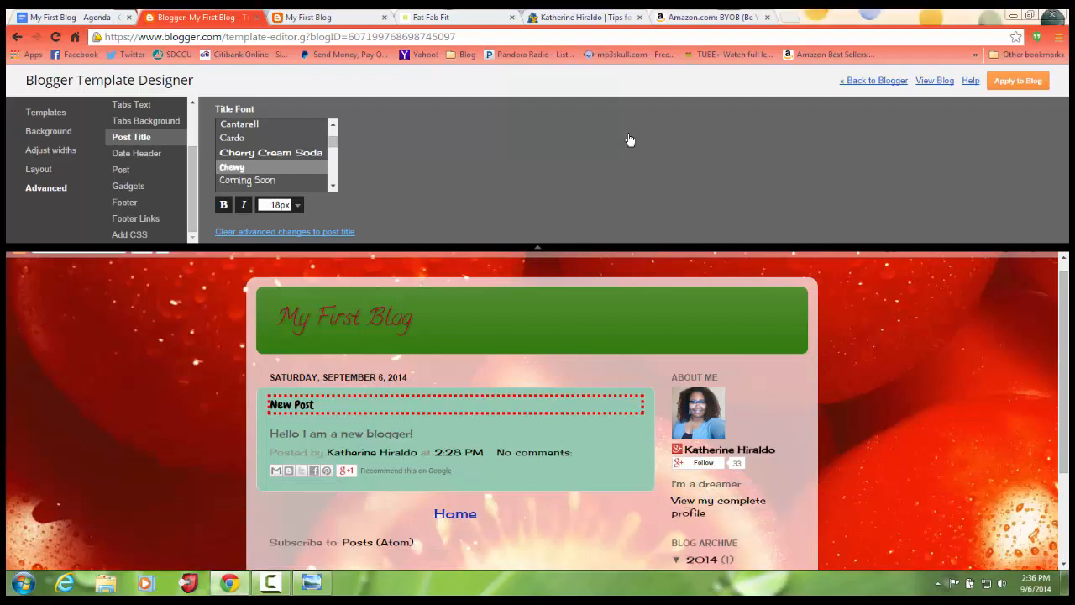
pyautogui.click(271, 582)
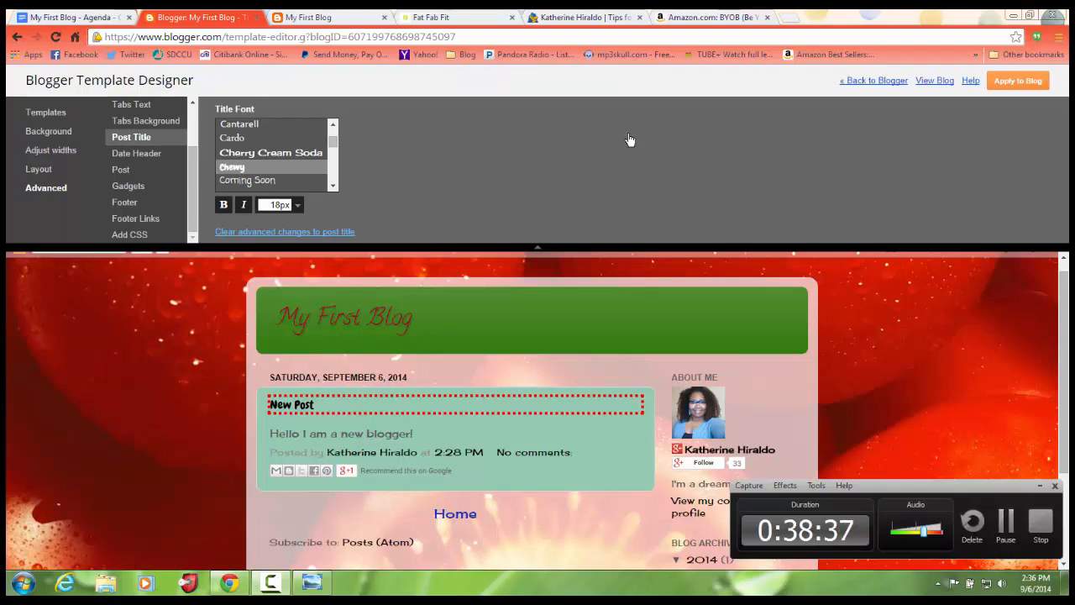
pyautogui.click(270, 582)
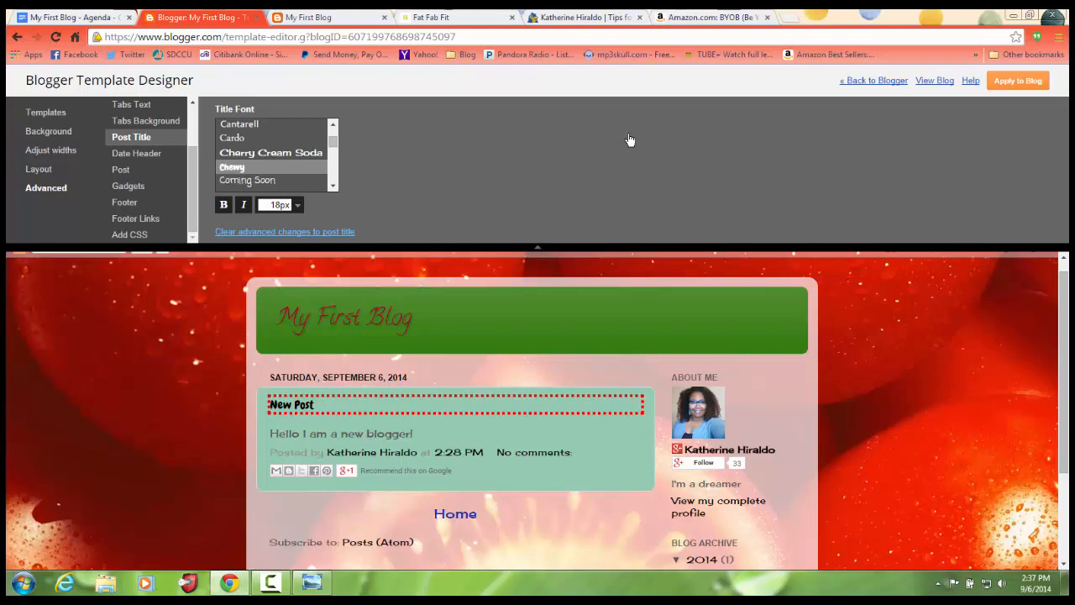
# Change the post title's font to Luckiest Guy.
pyautogui.moveTo(333, 142); pyautogui.dragTo(332, 161)
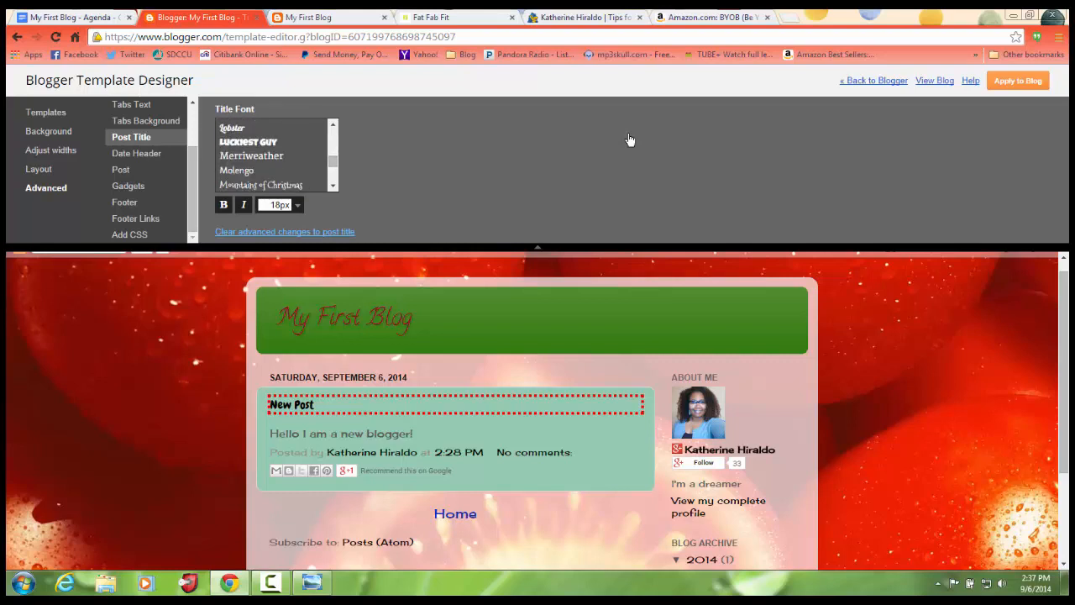
pyautogui.click(248, 142)
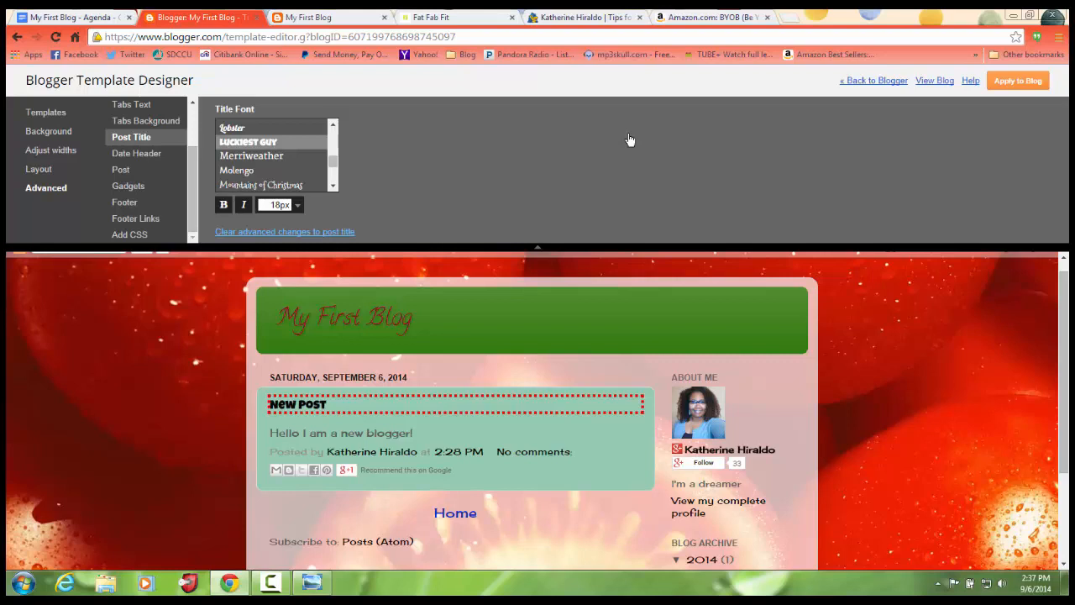
# Look at the date header color settings and set the post's footer text color to red #bb0d2e.
pyautogui.press('Down')
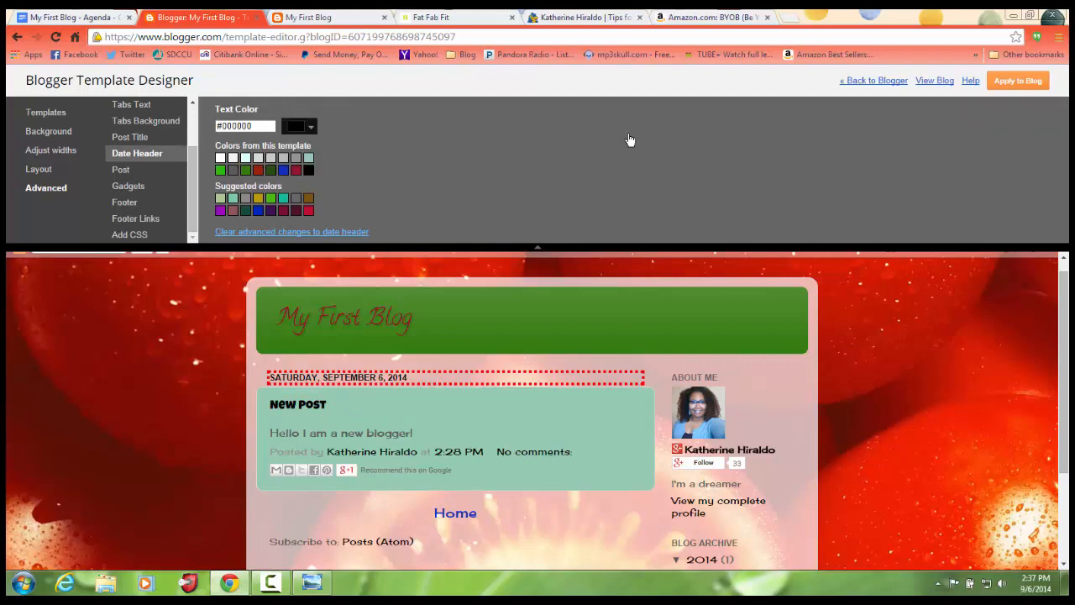
pyautogui.press('Down')
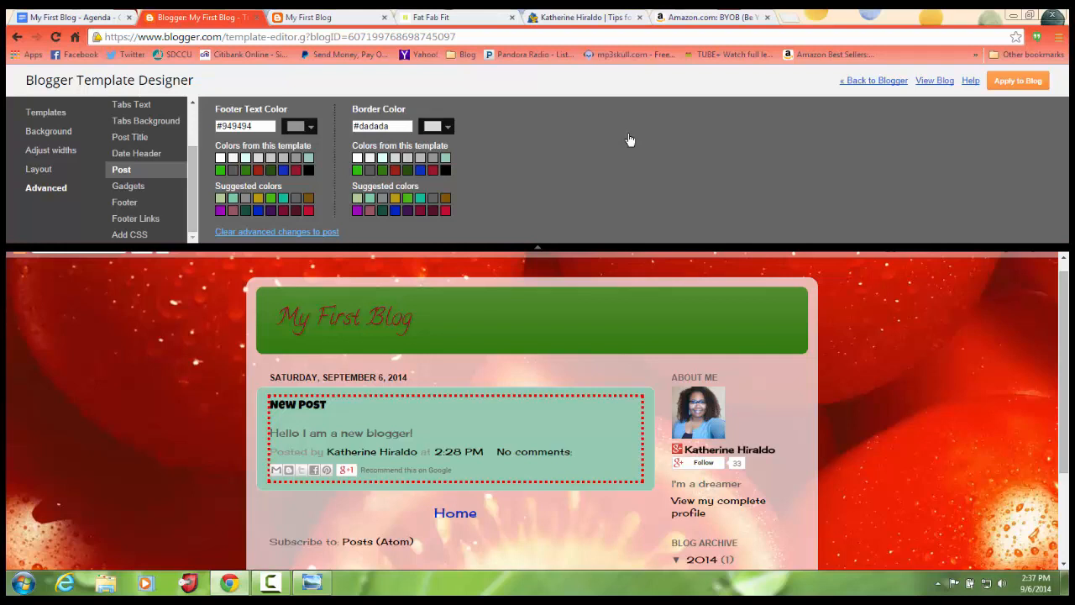
pyautogui.click(296, 170)
pyautogui.click(309, 210)
pyautogui.moveTo(192, 189); pyautogui.dragTo(192, 150)
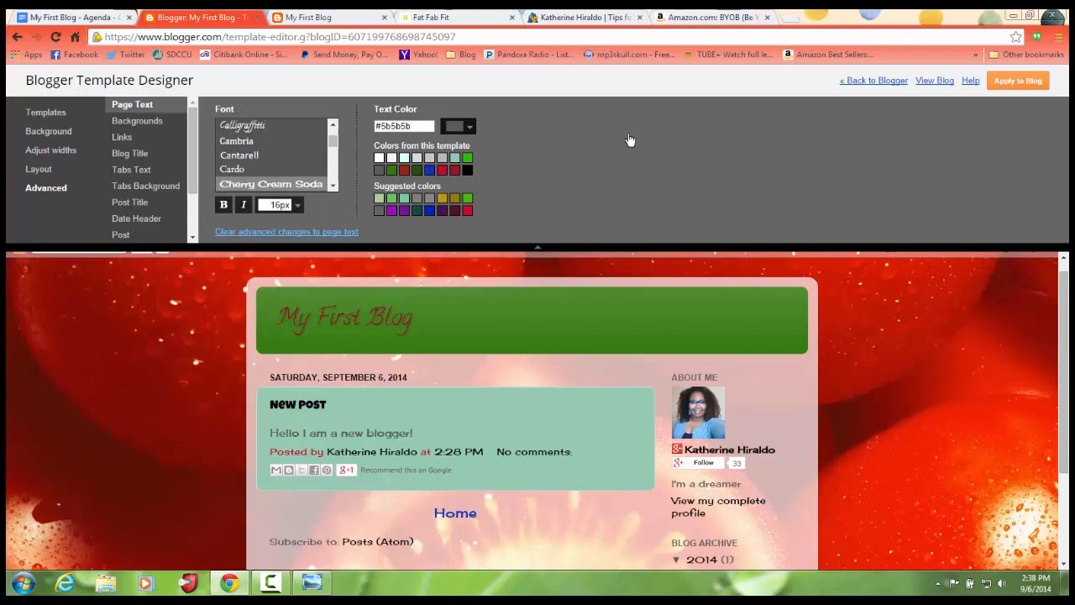
pyautogui.moveTo(192, 149); pyautogui.dragTo(193, 191)
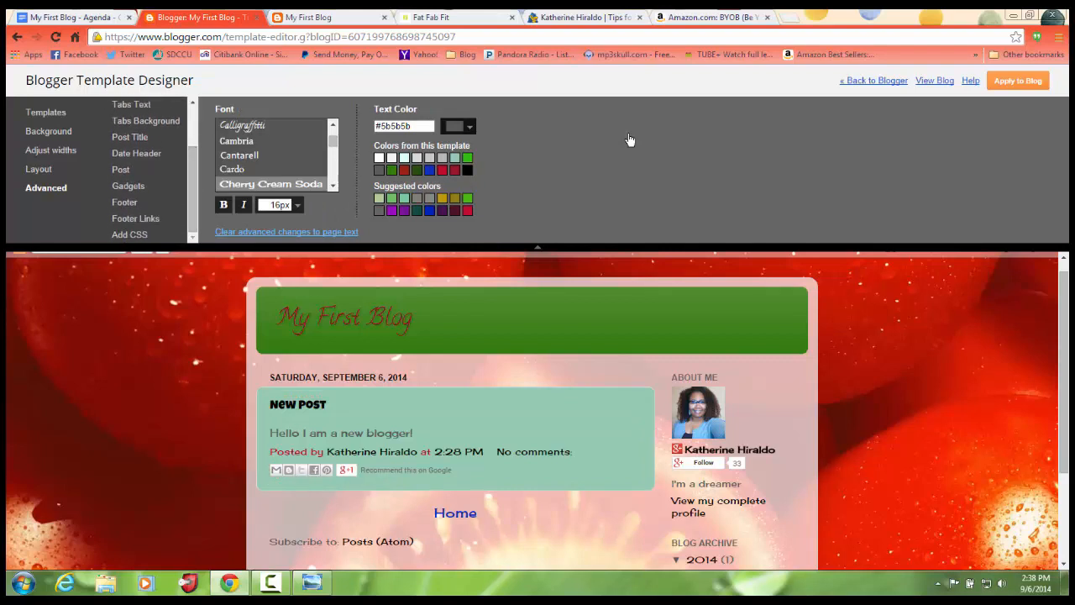
pyautogui.click(121, 168)
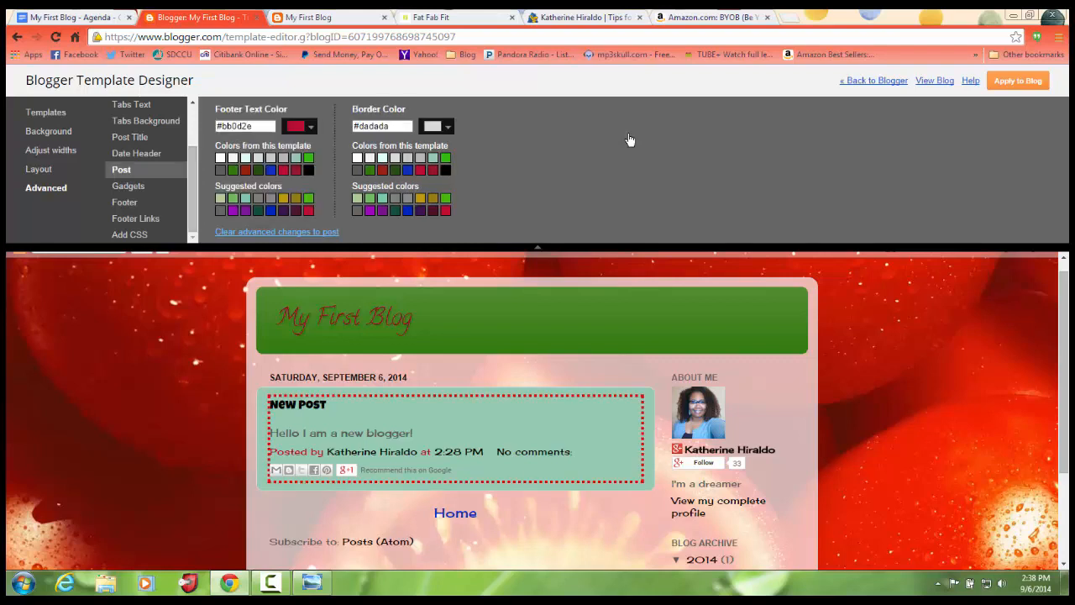
# Look over the gadgets settings, and set the page footer's text color and gadget title color to green #30bb0f.
pyautogui.click(128, 186)
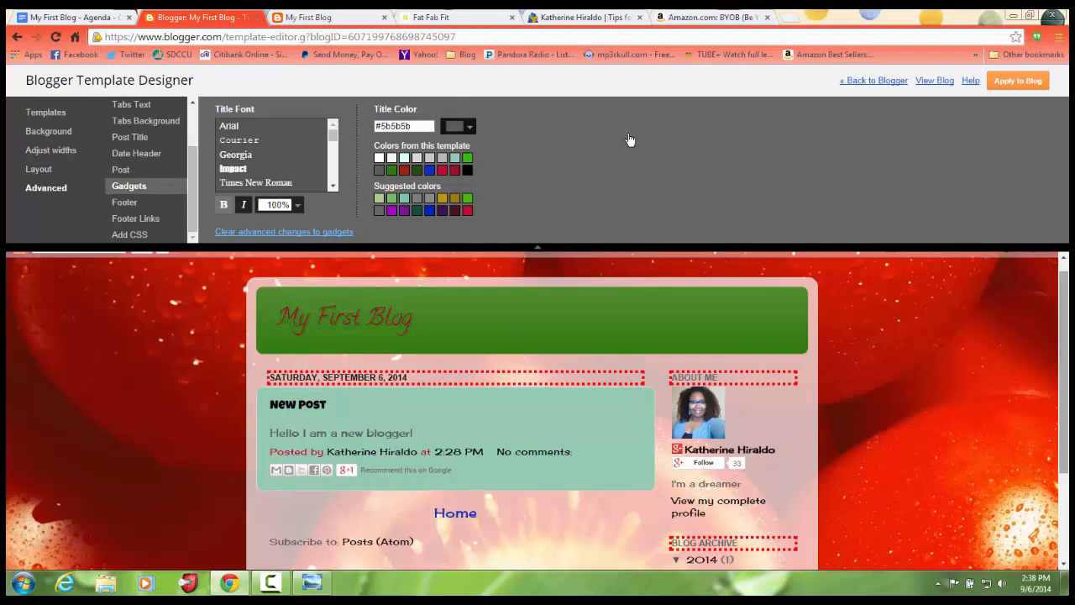
pyautogui.scroll(-2, 537, 411)
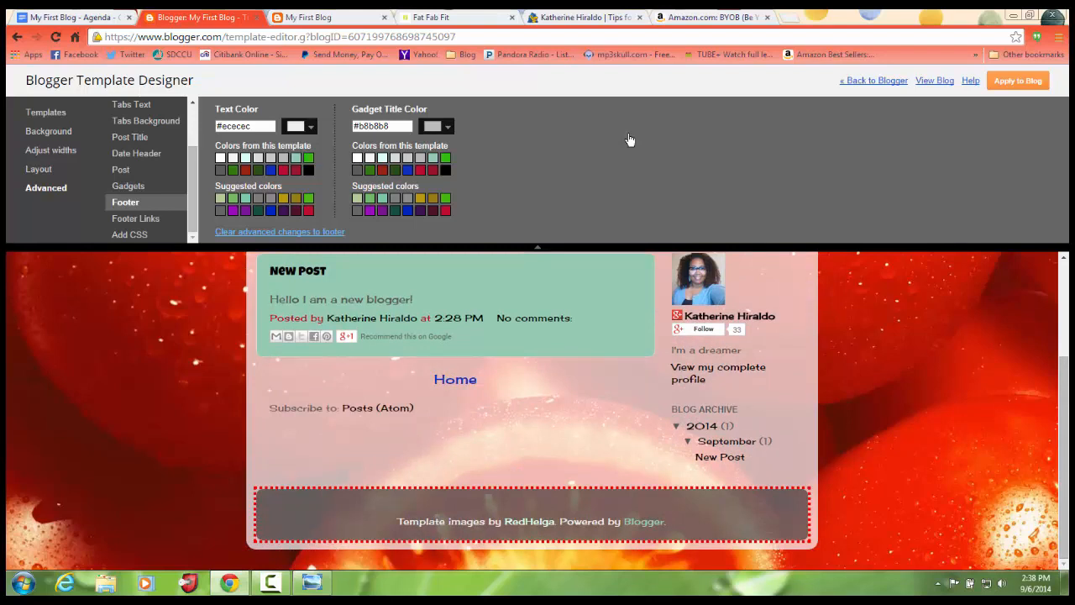
pyautogui.click(309, 158)
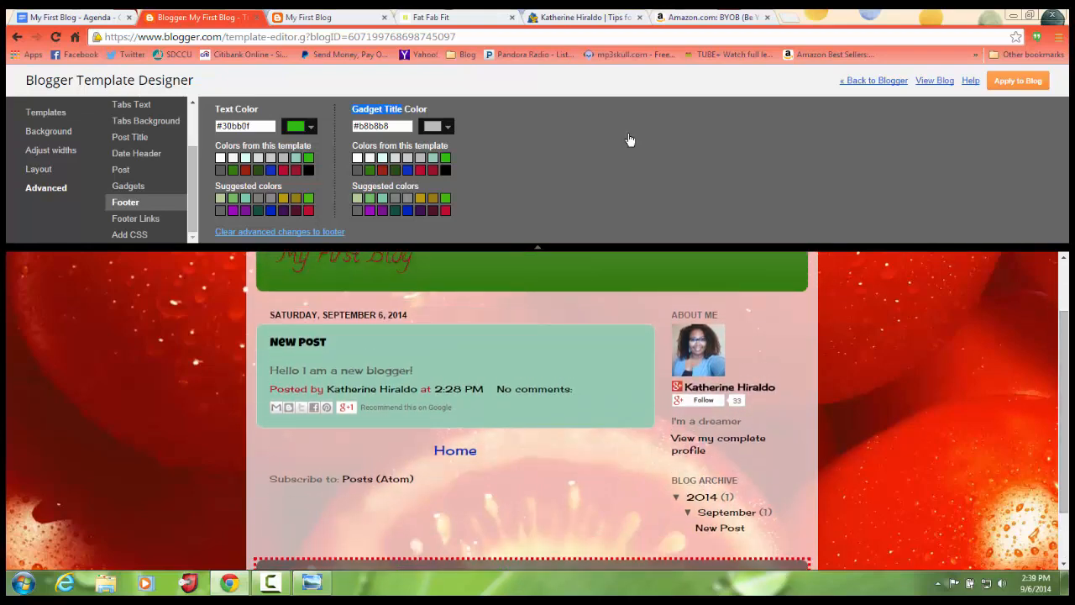
pyautogui.click(445, 158)
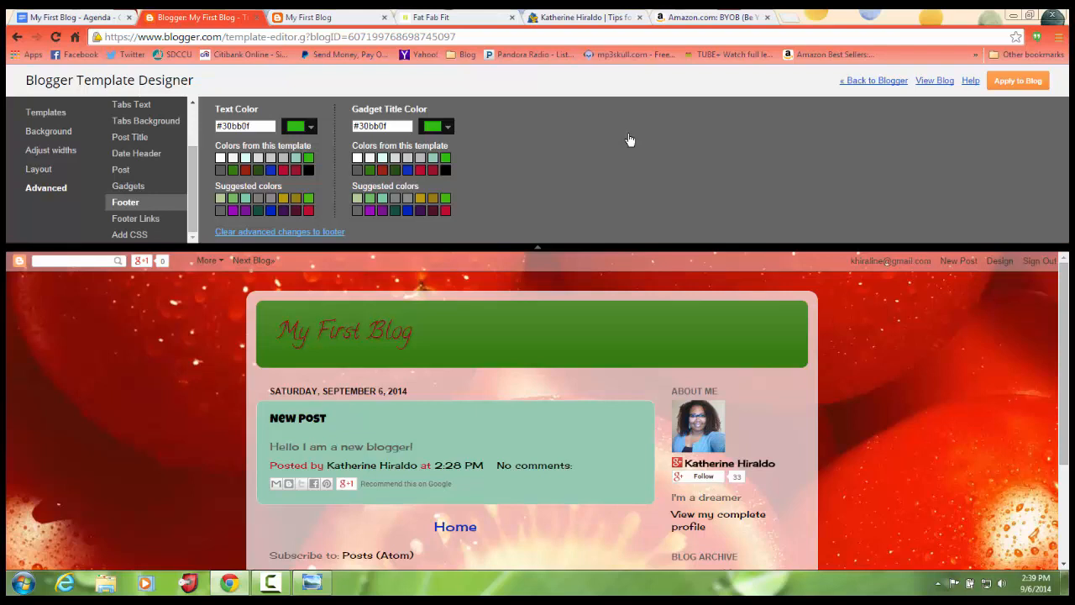
# Apply the template changes to the blog, return to Blogger and reload the published blog page to check them.
pyautogui.tripleClick(630, 140)
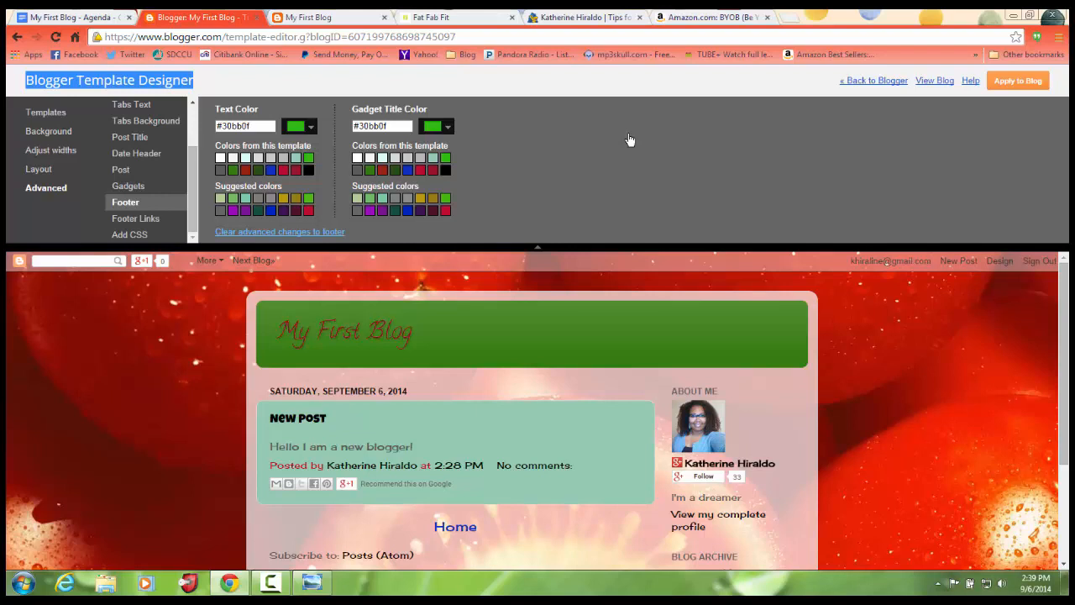
pyautogui.click(630, 139)
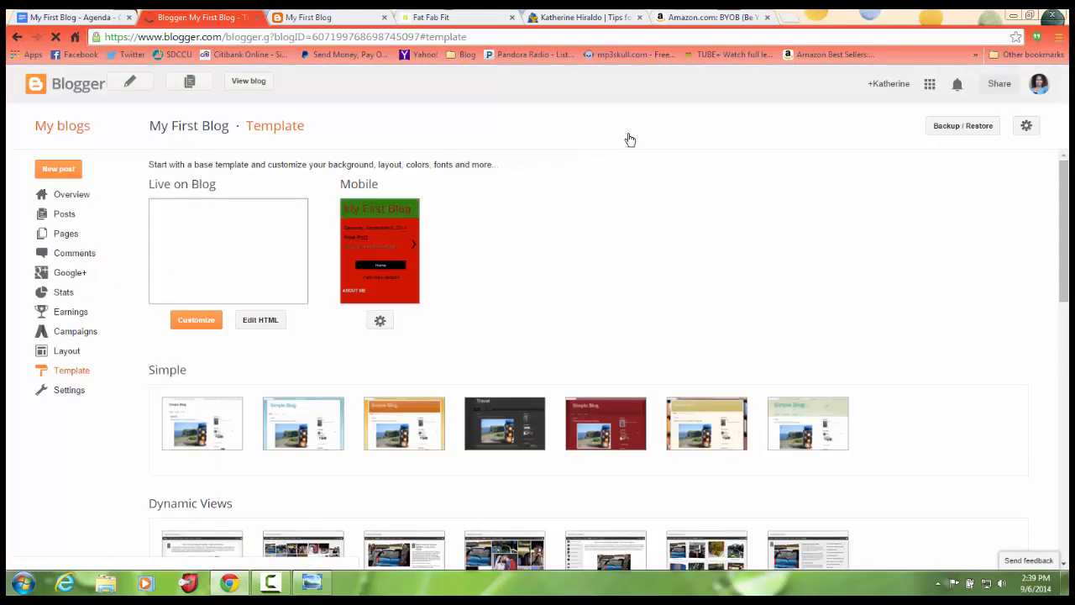
pyautogui.hotkey('ctrl', 'Tab')
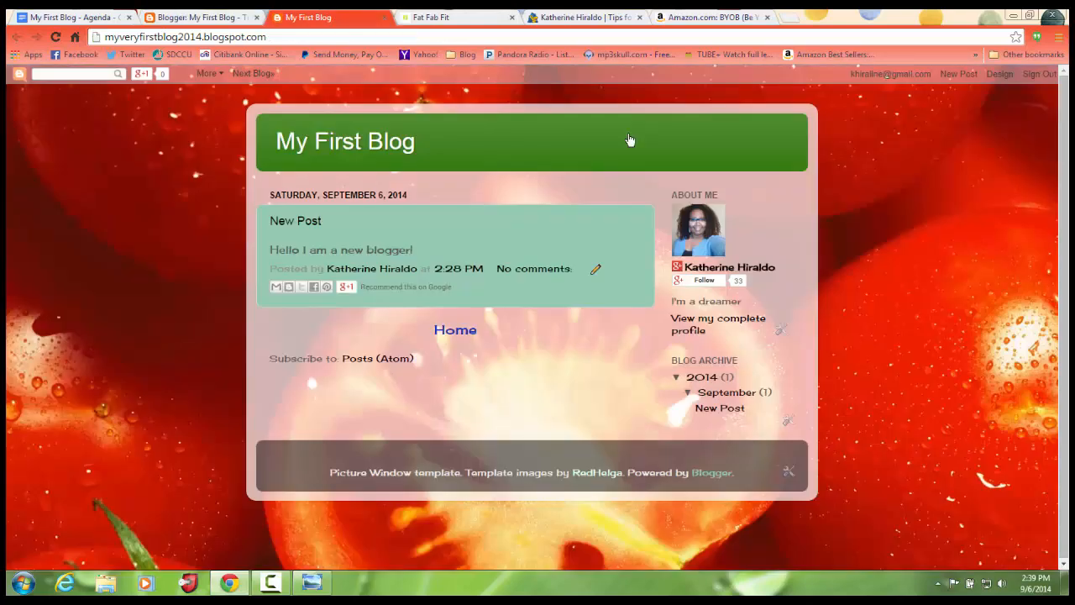
pyautogui.press('F5')
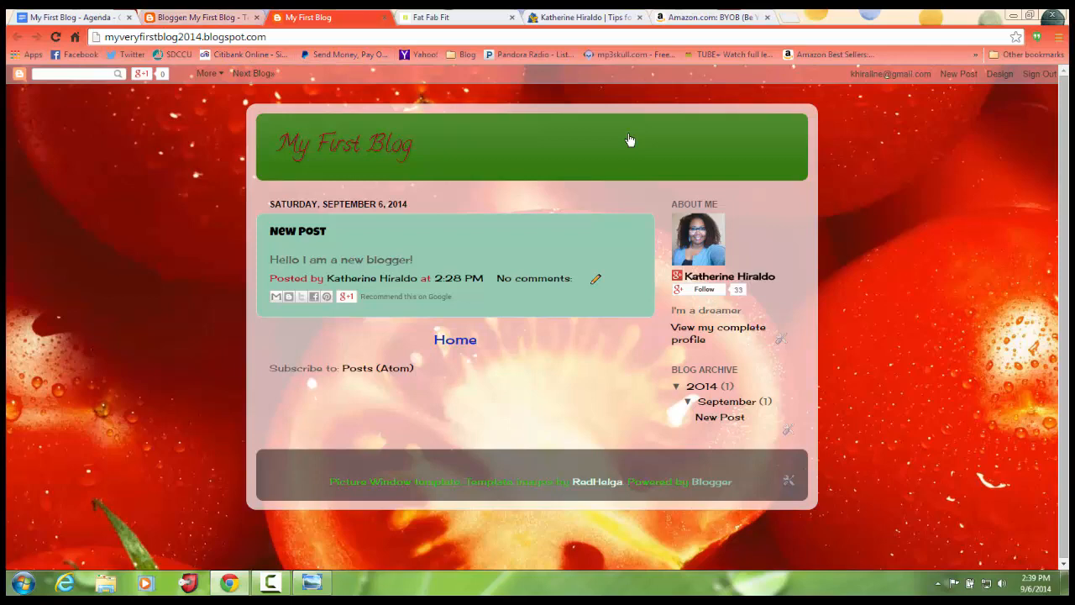
# Open the blog's Layout page and compare its favicon and navbar elements with the published blog page.
pyautogui.hotkey('ctrl', 'shift', 'Tab')
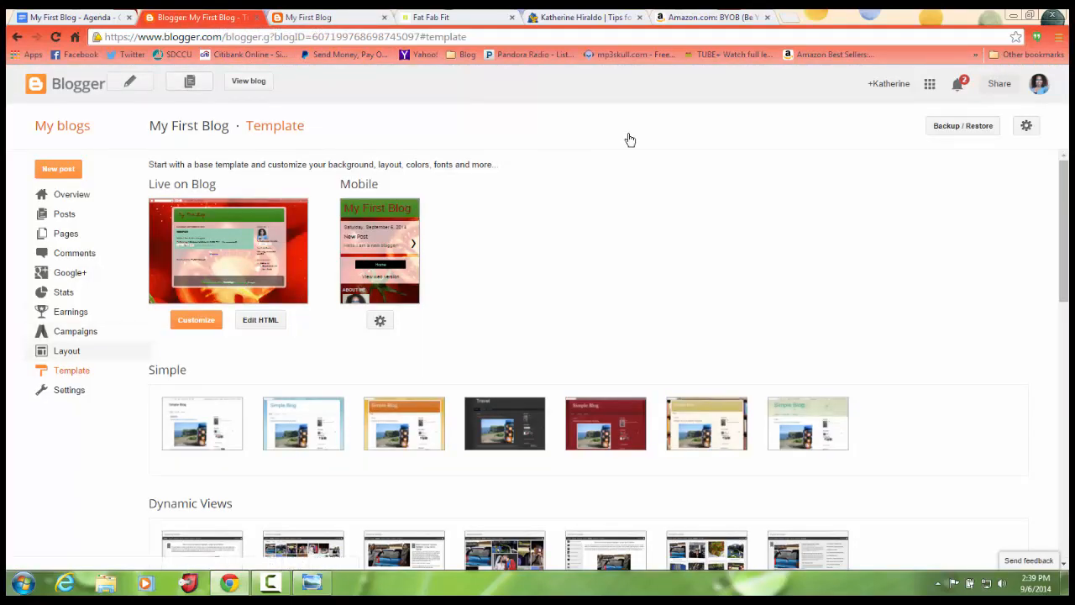
pyautogui.click(67, 351)
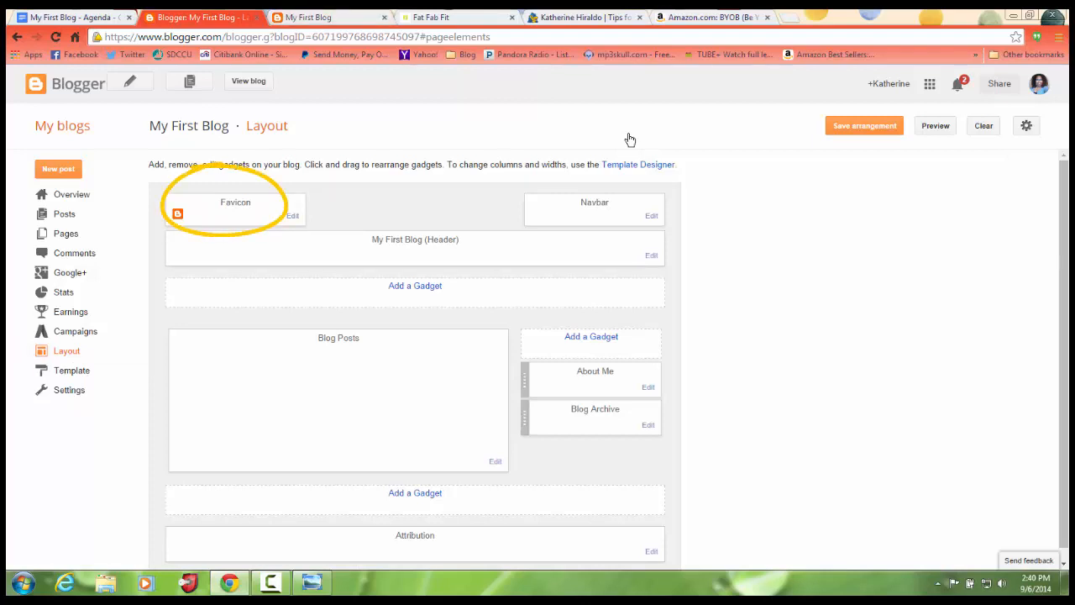
pyautogui.hotkey('ctrl', 'Tab')
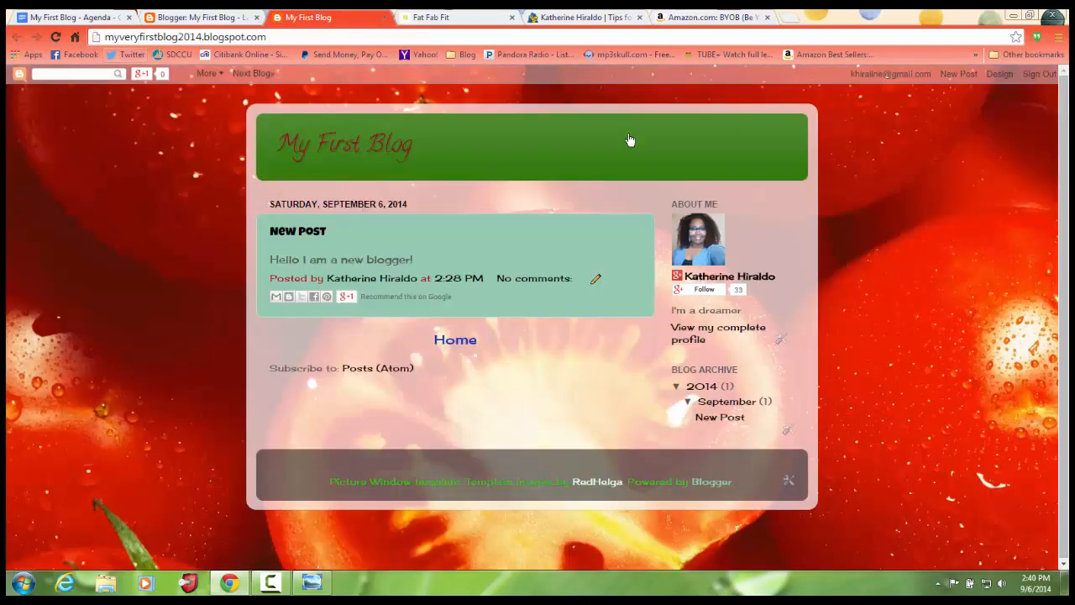
pyautogui.hotkey('ctrl', 'shift', 'Tab')
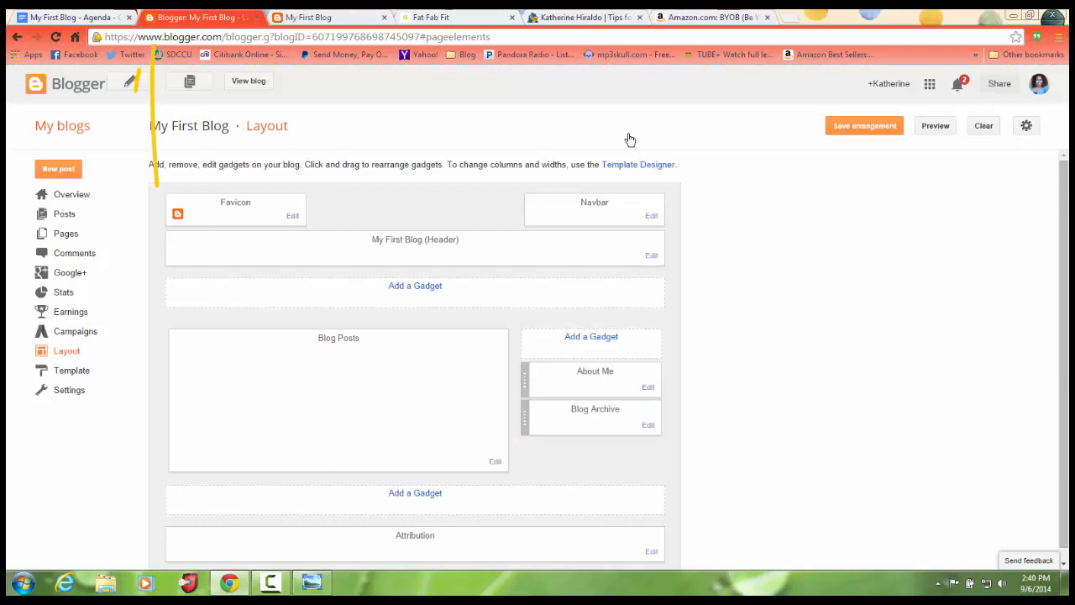
pyautogui.hotkey('ctrl', 'Tab')
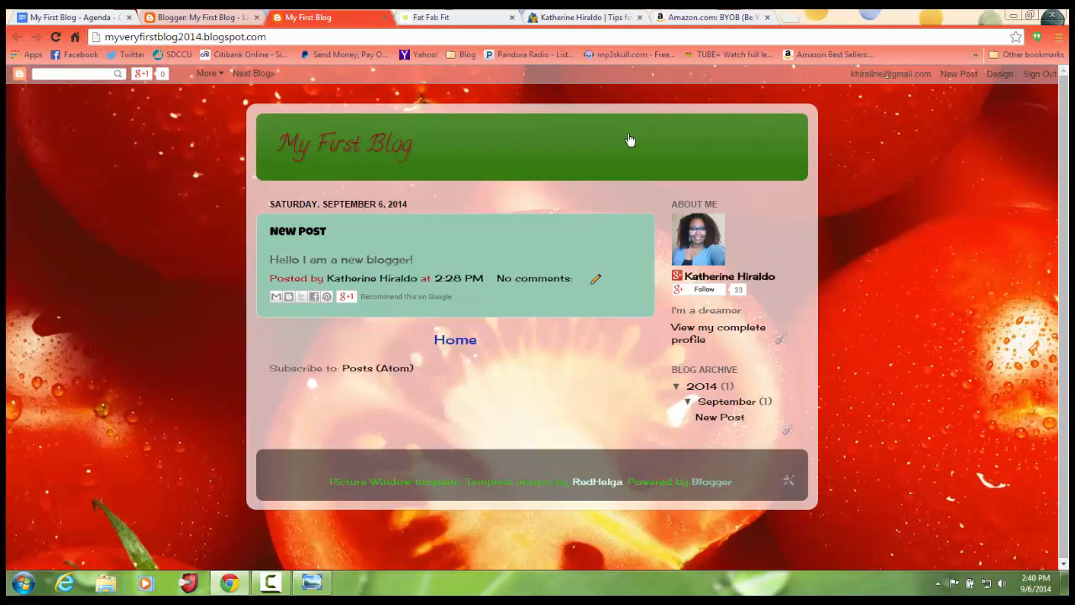
pyautogui.hotkey('ctrl', 'shift', 'Tab')
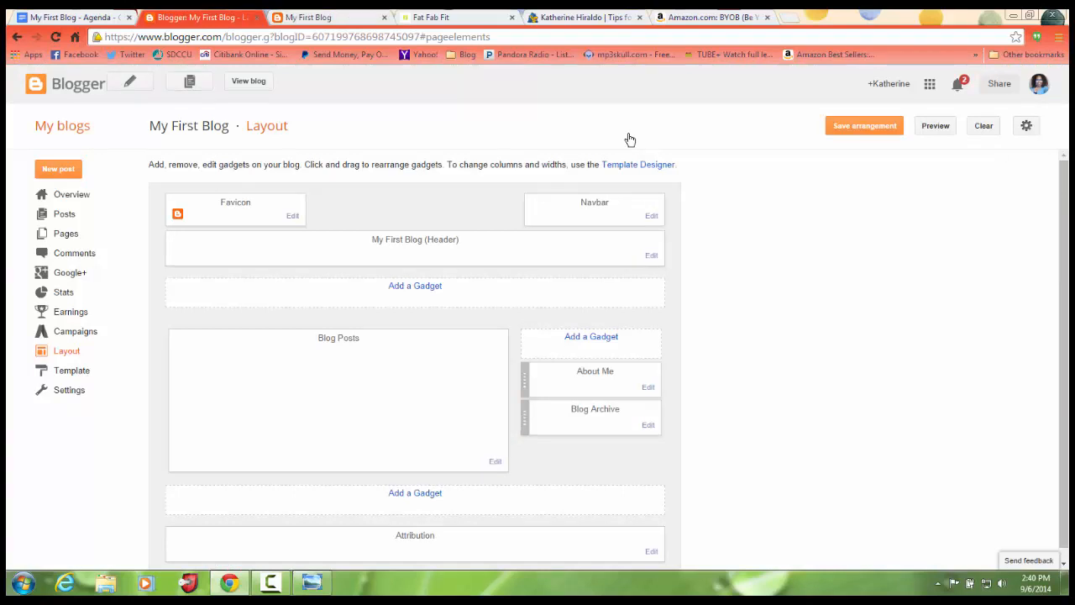
pyautogui.hotkey('ctrl', 'Tab')
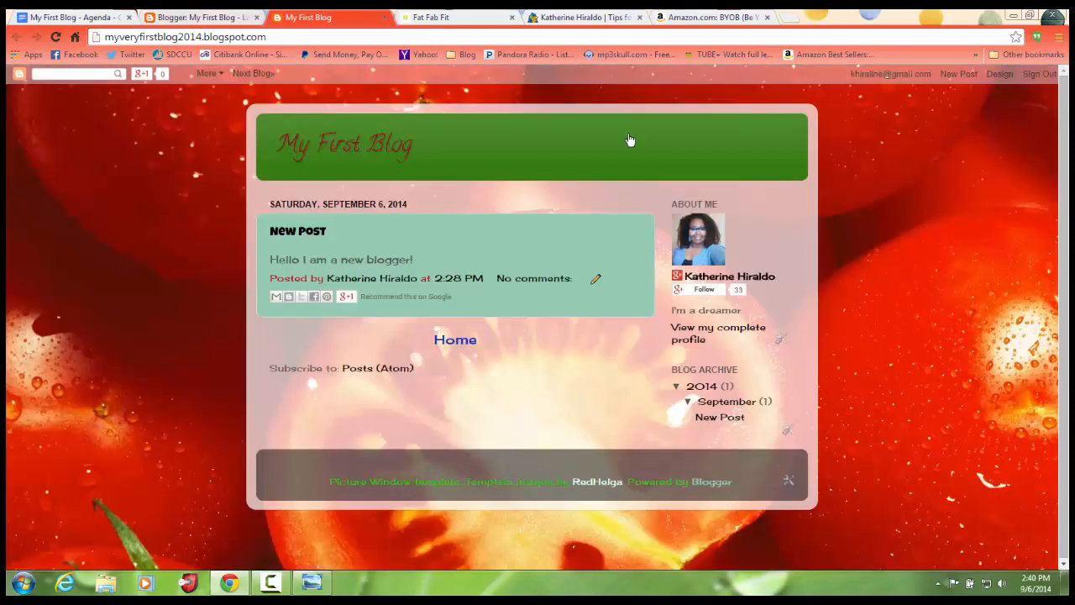
pyautogui.hotkey('ctrl', 'shift', 'Tab')
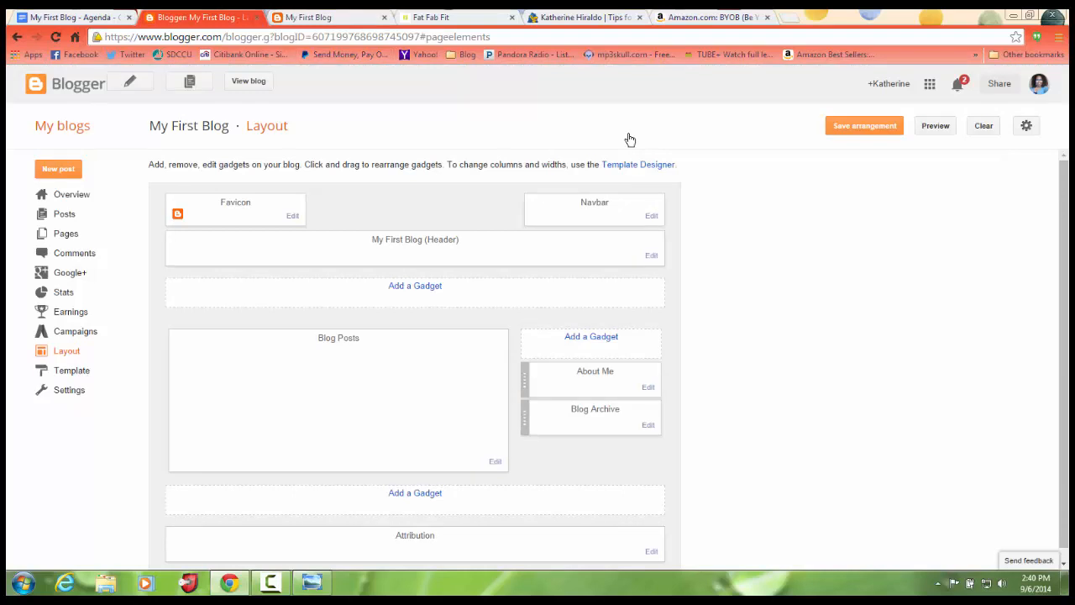
pyautogui.hotkey('ctrl', 'Tab')
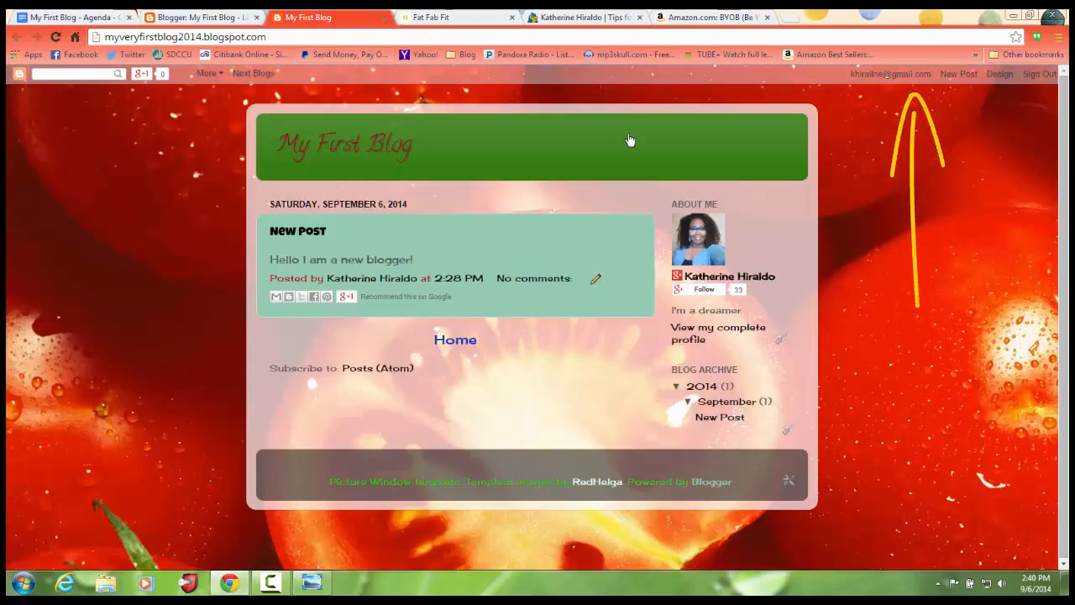
# Set the navbar style to Blue, save it, and reload the published blog to check the bar.
pyautogui.hotkey('ctrl', 'shift', 'Tab')
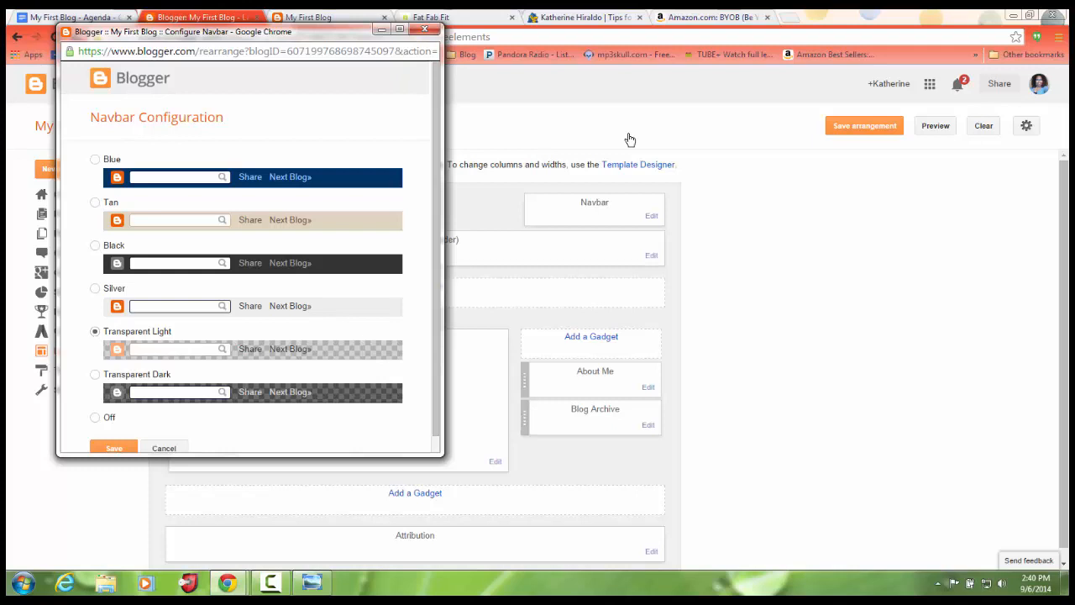
pyautogui.click(95, 160)
pyautogui.click(114, 447)
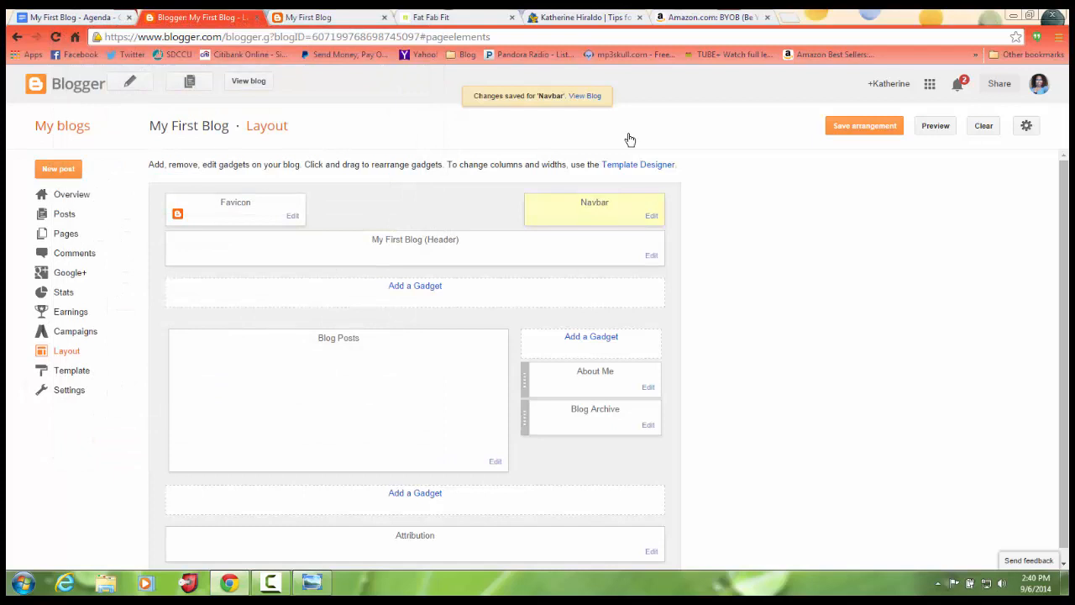
pyautogui.click(324, 16)
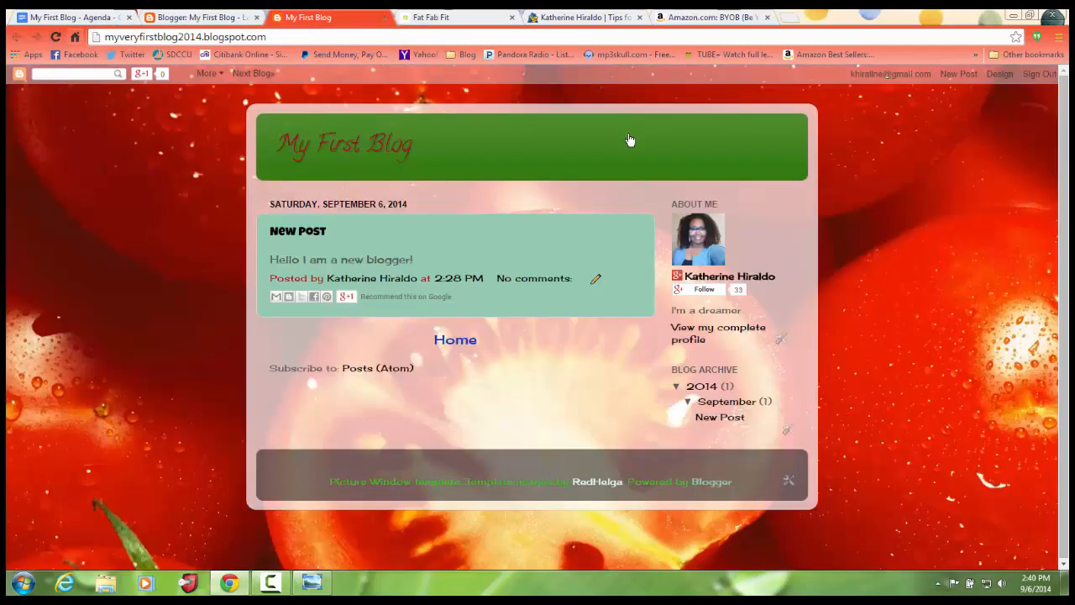
pyautogui.click(56, 37)
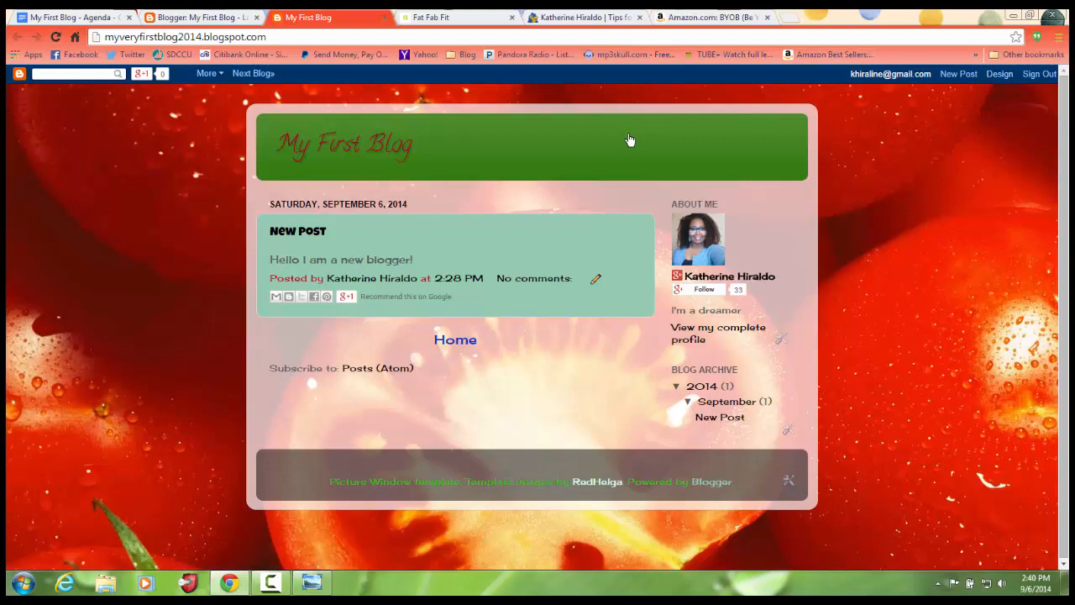
pyautogui.click(197, 17)
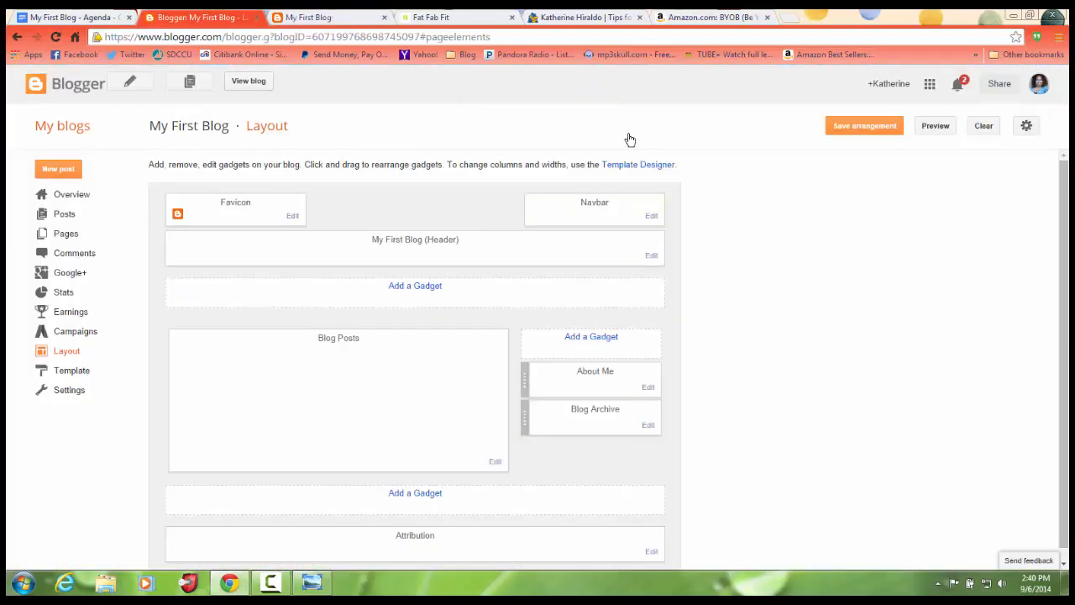
# Set the navbar configuration to Off and save it.
pyautogui.click(652, 216)
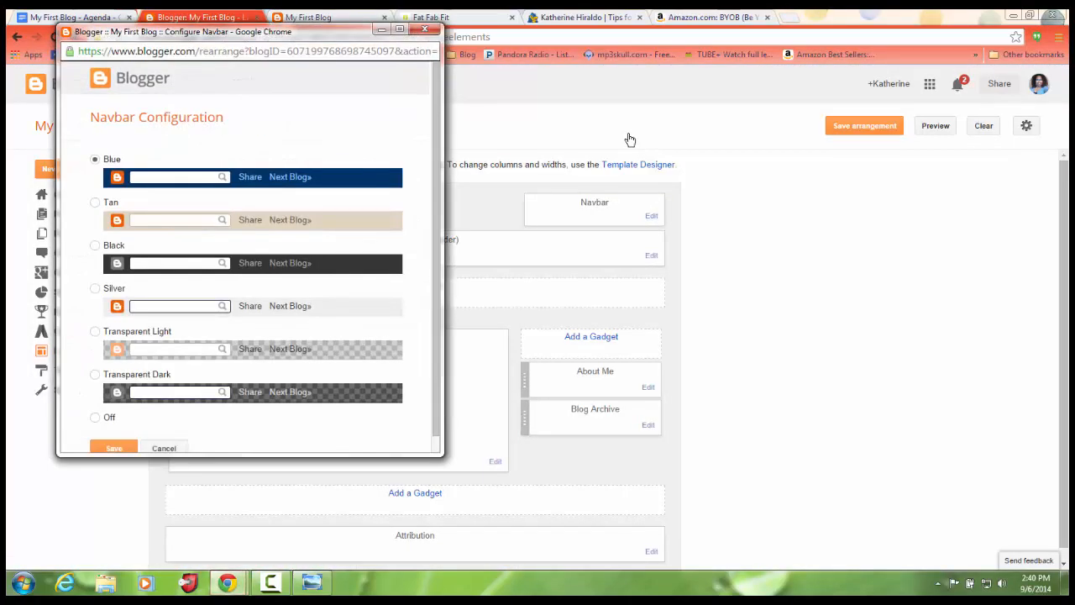
pyautogui.scroll(-1, 252, 294)
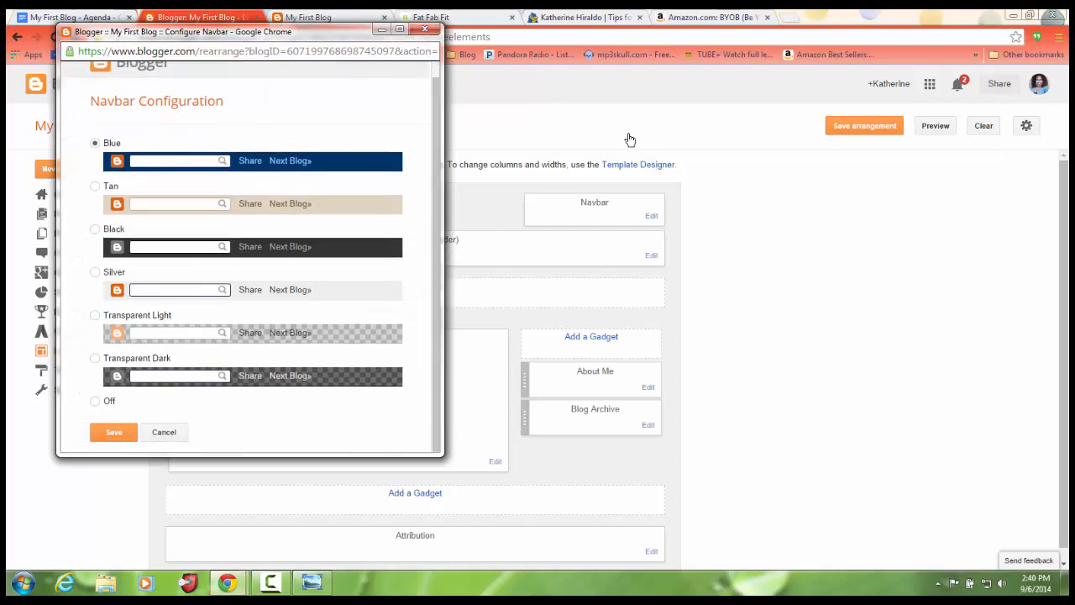
pyautogui.click(95, 401)
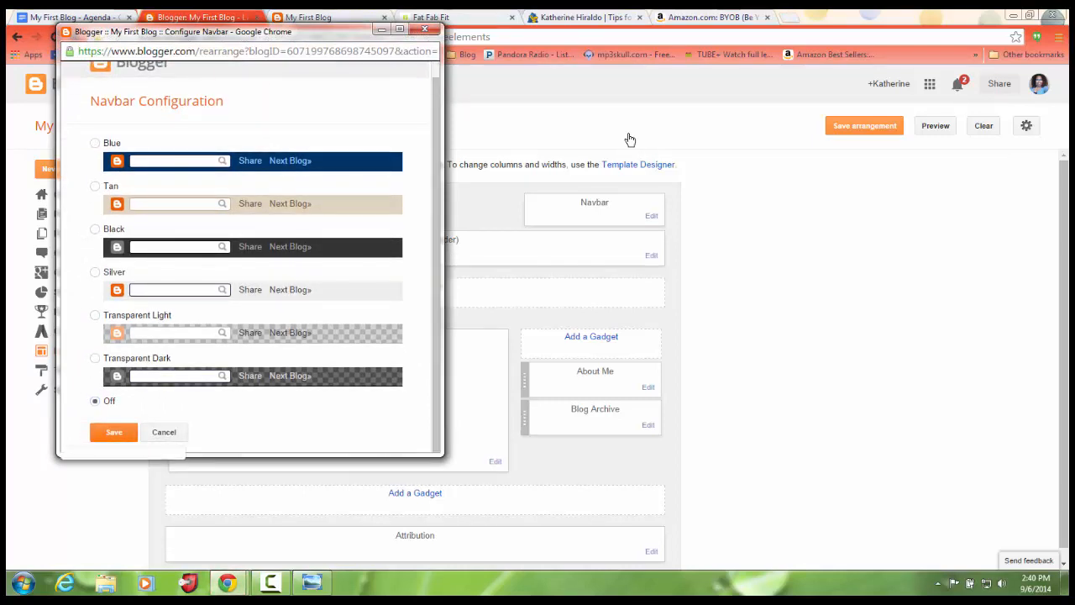
pyautogui.click(113, 431)
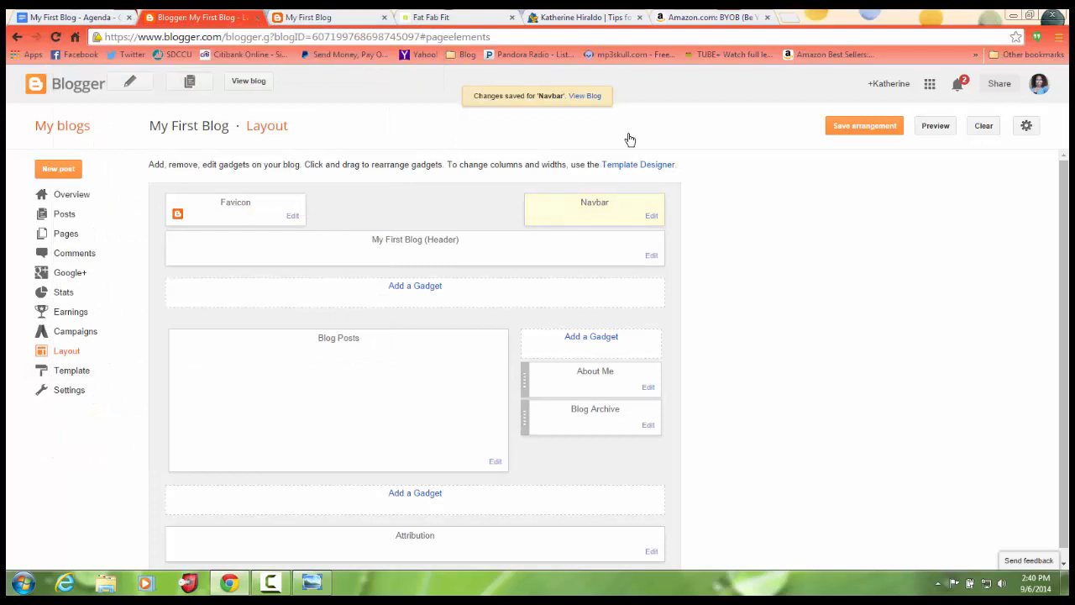
# Reopen the navbar configuration, save it with Off selected, and reload the published blog page to check the bar.
pyautogui.click(651, 216)
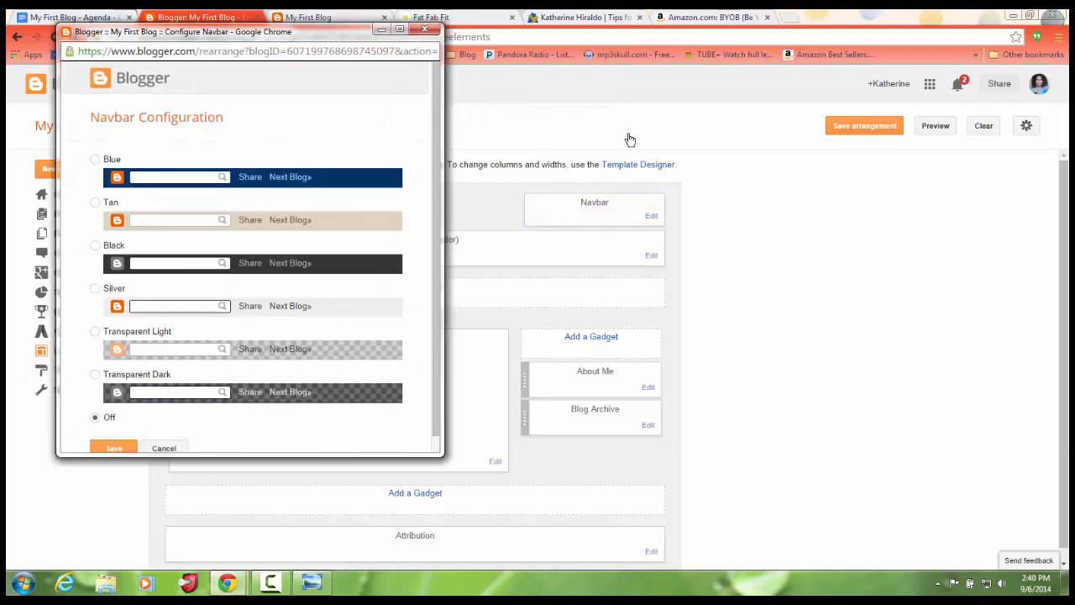
pyautogui.click(424, 29)
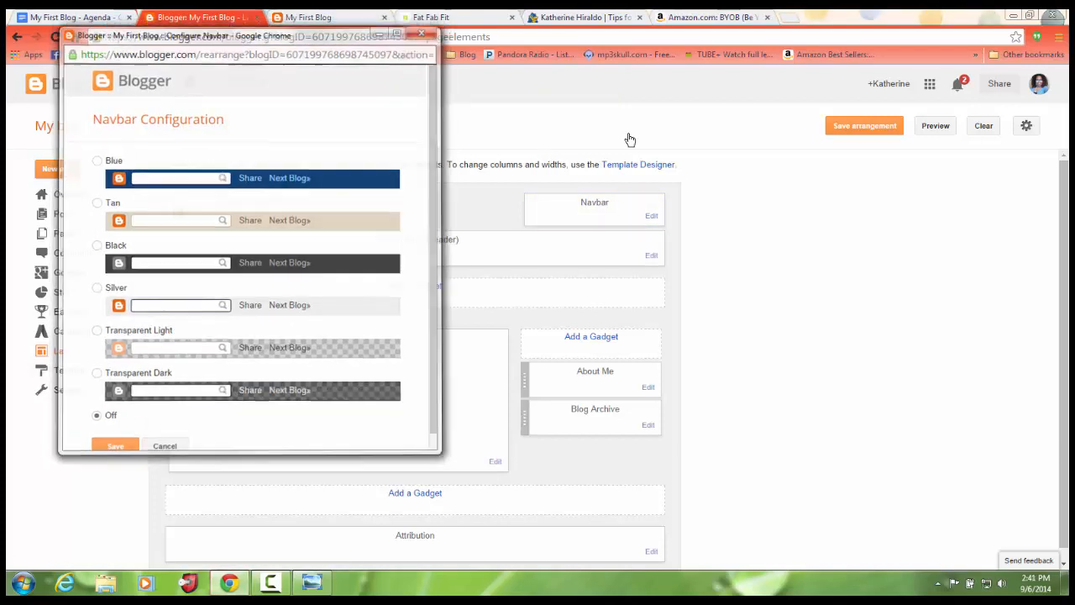
pyautogui.hotkey('ctrl', 'Tab')
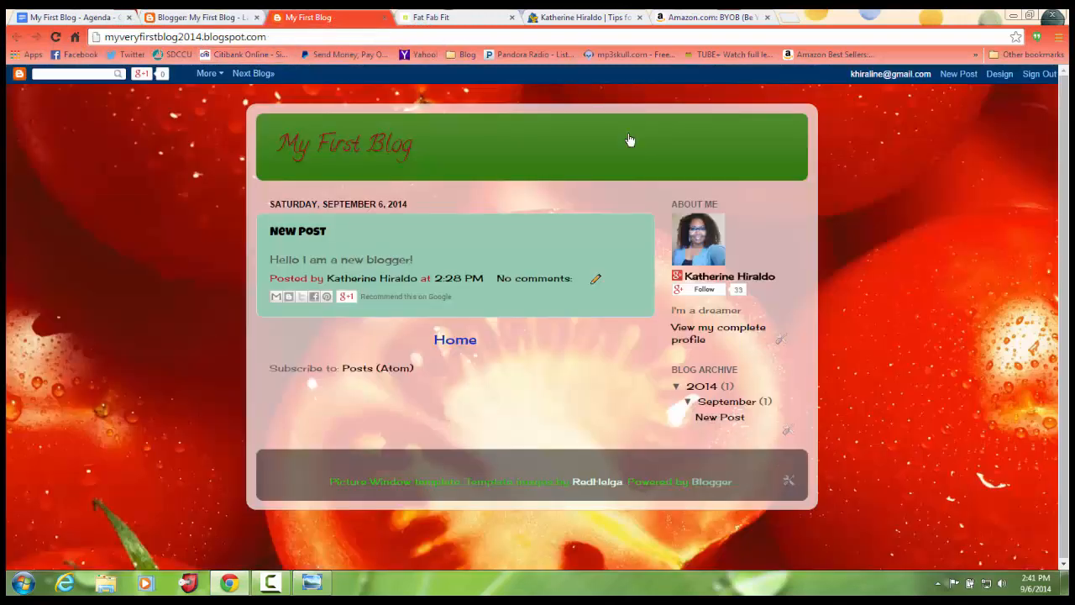
pyautogui.hotkey('ctrl', 'shift', 'Tab')
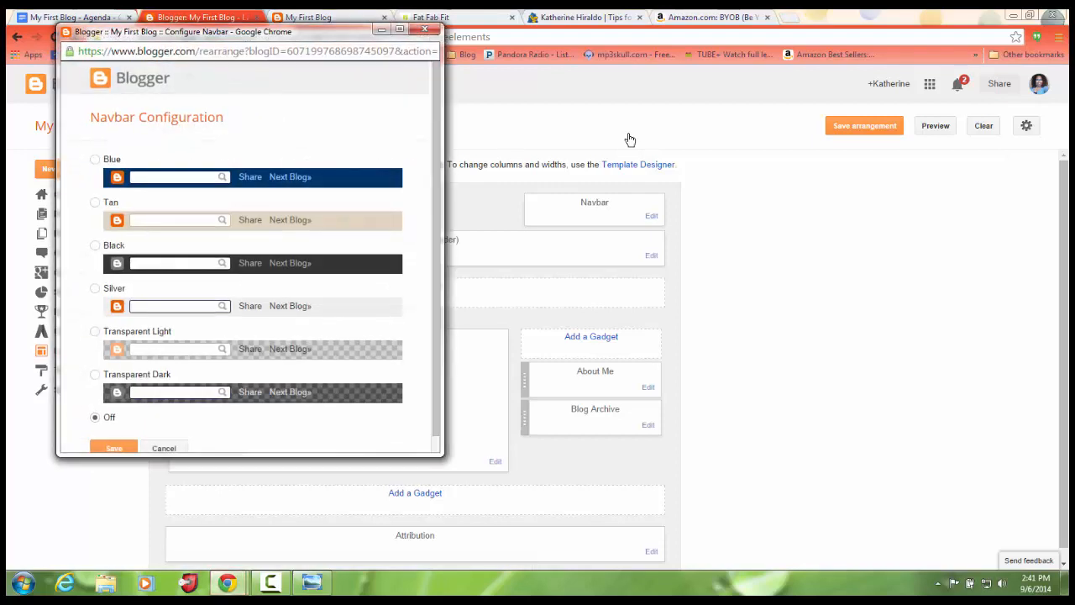
pyautogui.scroll(-1, 250, 256)
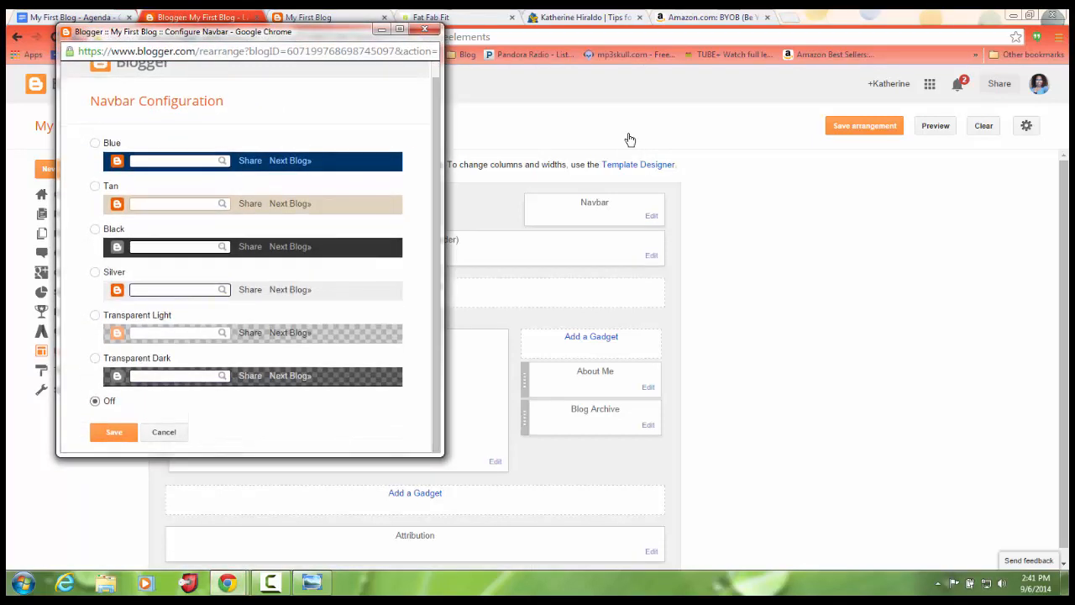
pyautogui.click(113, 432)
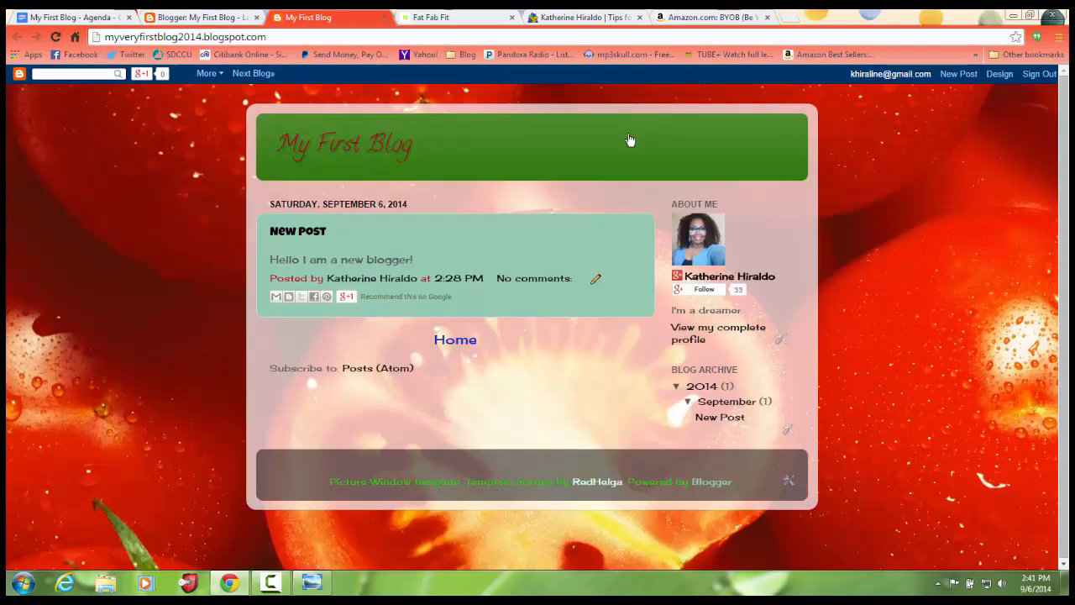
pyautogui.click(319, 17)
pyautogui.click(56, 37)
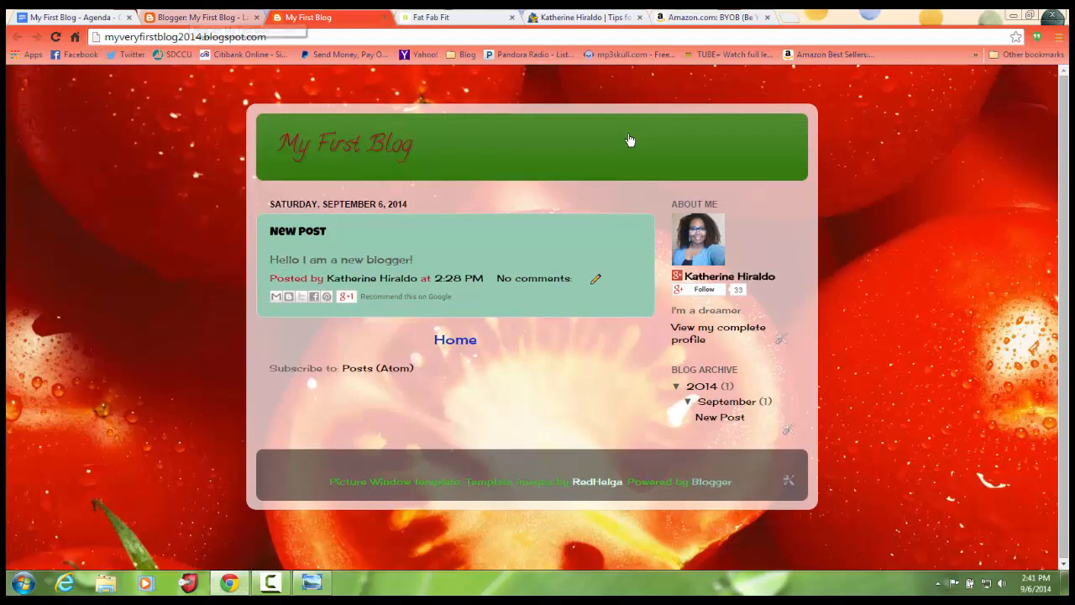
# Set the navbar style to Transparent Light, save it, and reload the published blog page to check the bar.
pyautogui.hotkey('ctrl', 'shift', 'Tab')
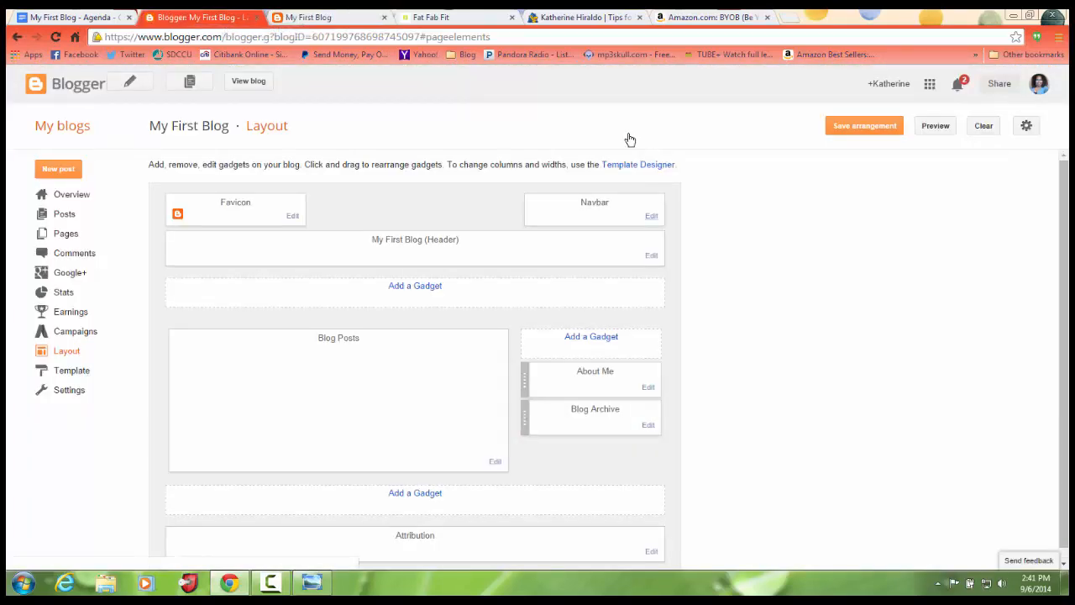
pyautogui.click(651, 215)
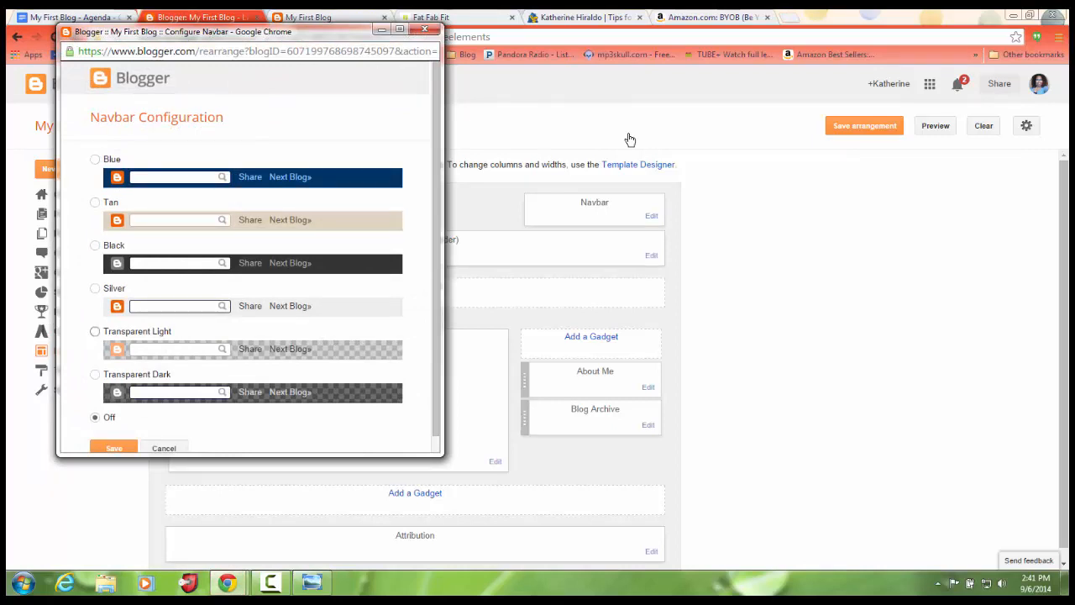
pyautogui.click(95, 332)
pyautogui.click(114, 448)
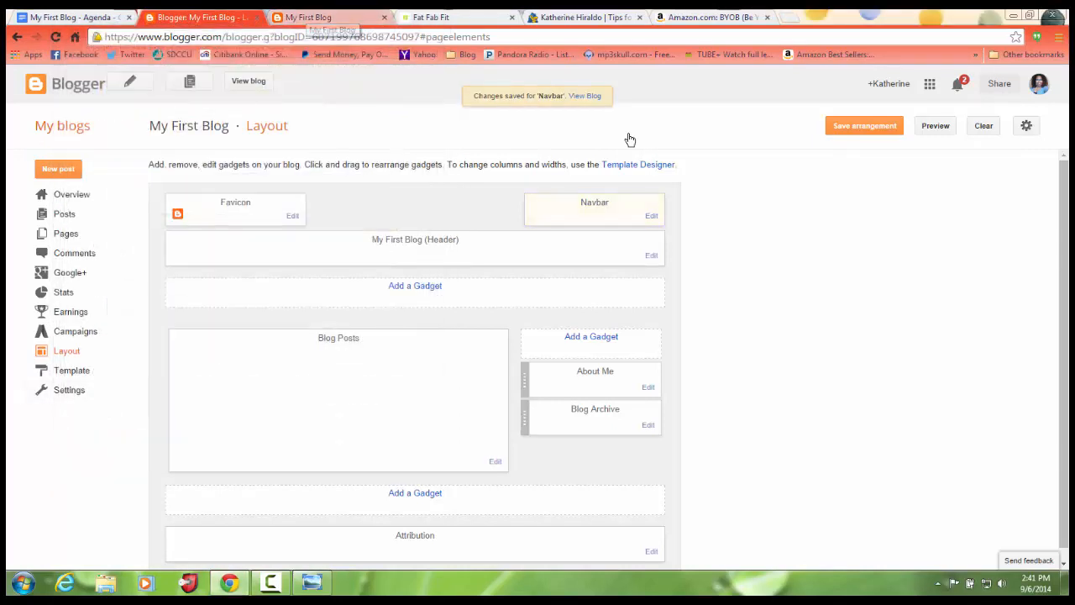
pyautogui.click(318, 17)
pyautogui.click(56, 37)
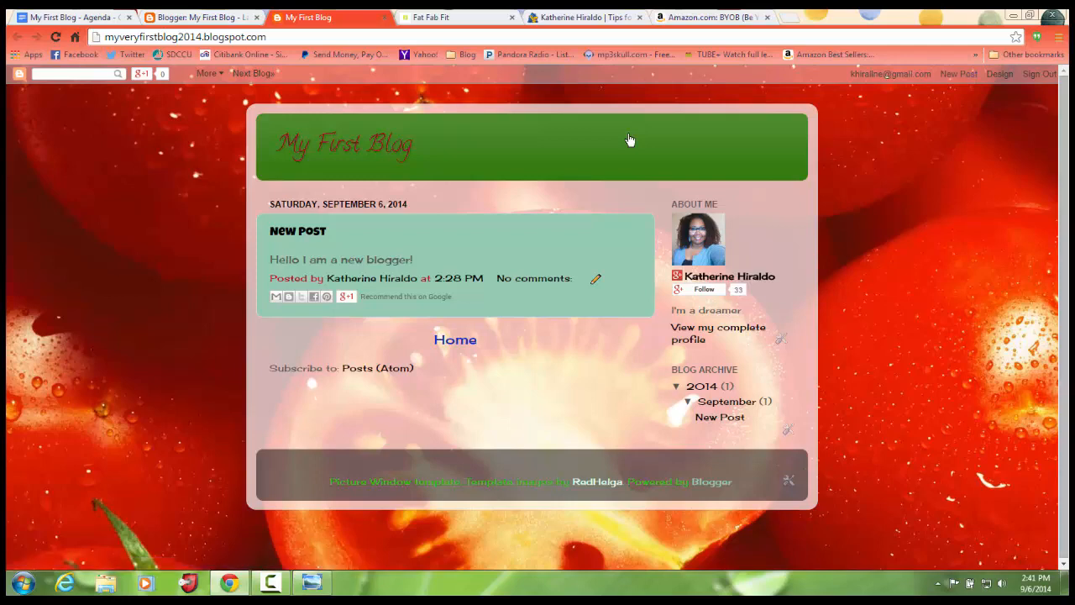
# Switch the navbar back to Off, save it, reload the published blog to check, and return to the Layout page.
pyautogui.hotkey('ctrl', 'shift', 'Tab')
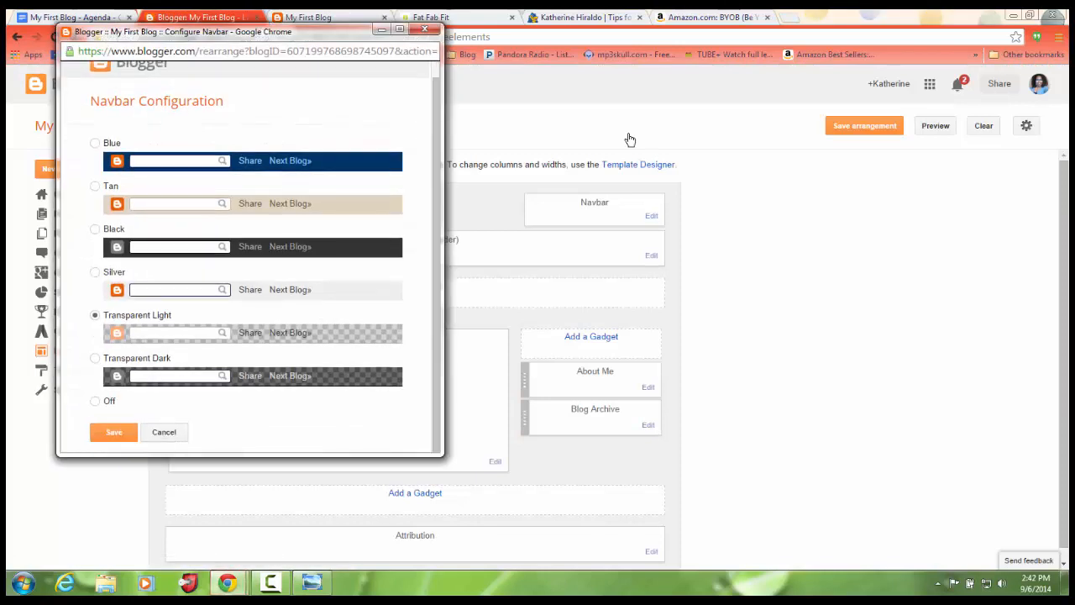
pyautogui.press('space')
pyautogui.press('Tab')
pyautogui.press('Return')
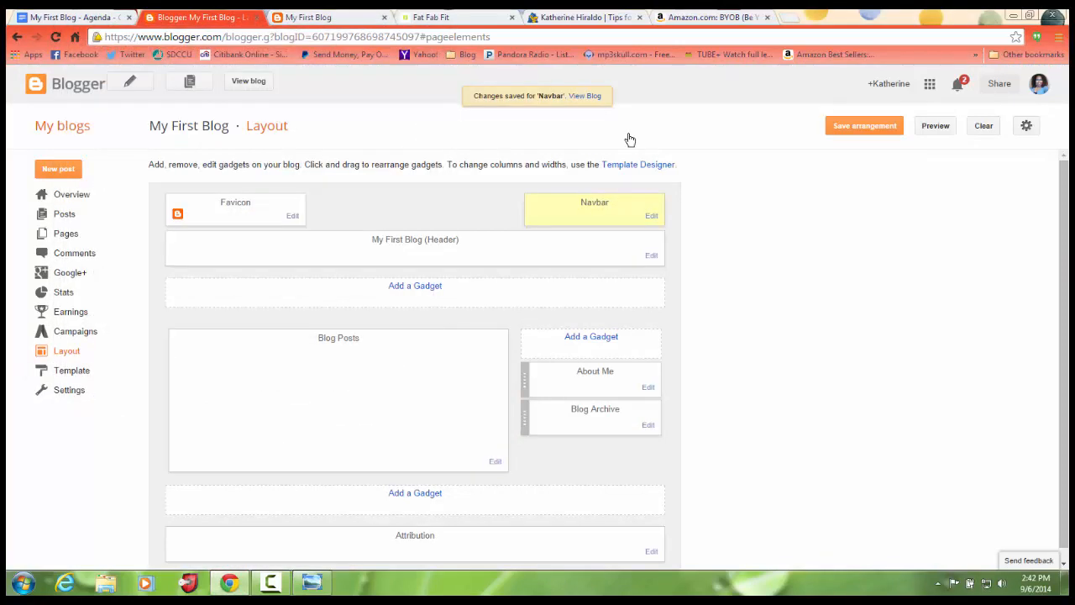
pyautogui.hotkey('ctrl', 'Tab')
pyautogui.press('F5')
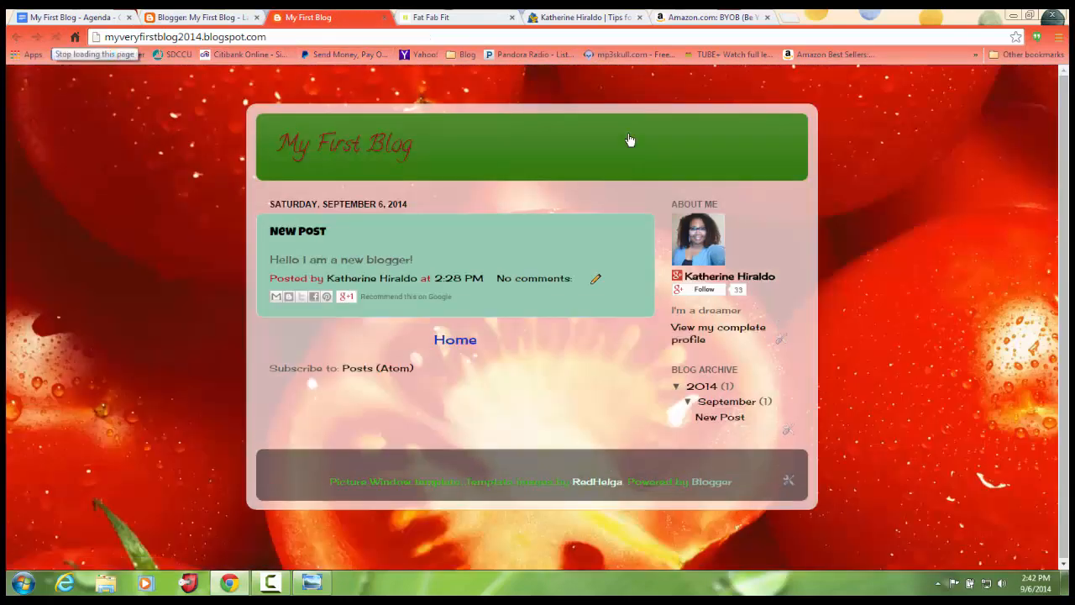
pyautogui.hotkey('ctrl', 'shift', 'Tab')
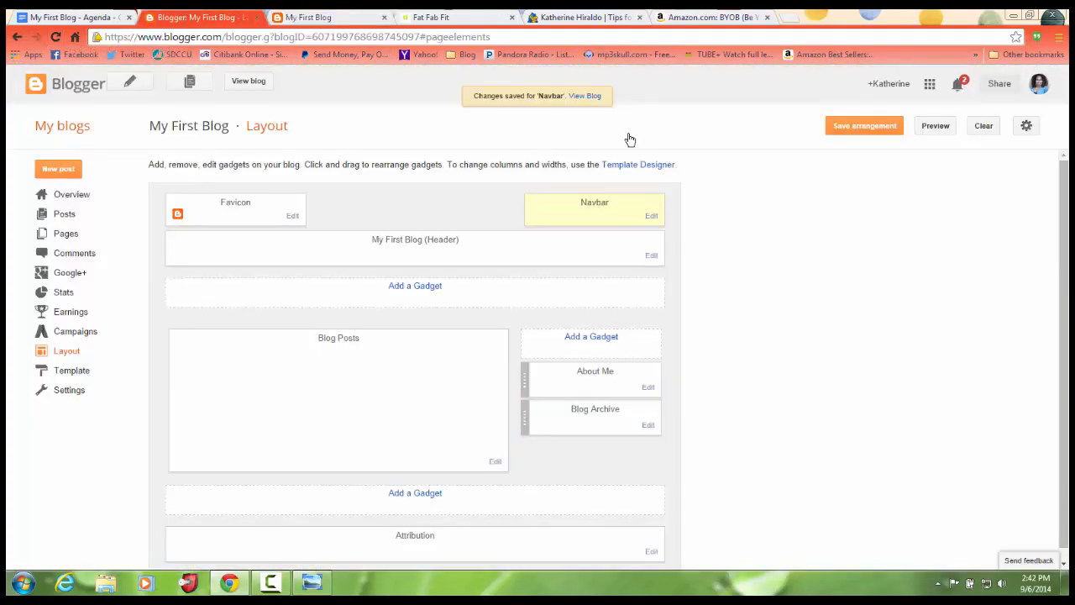